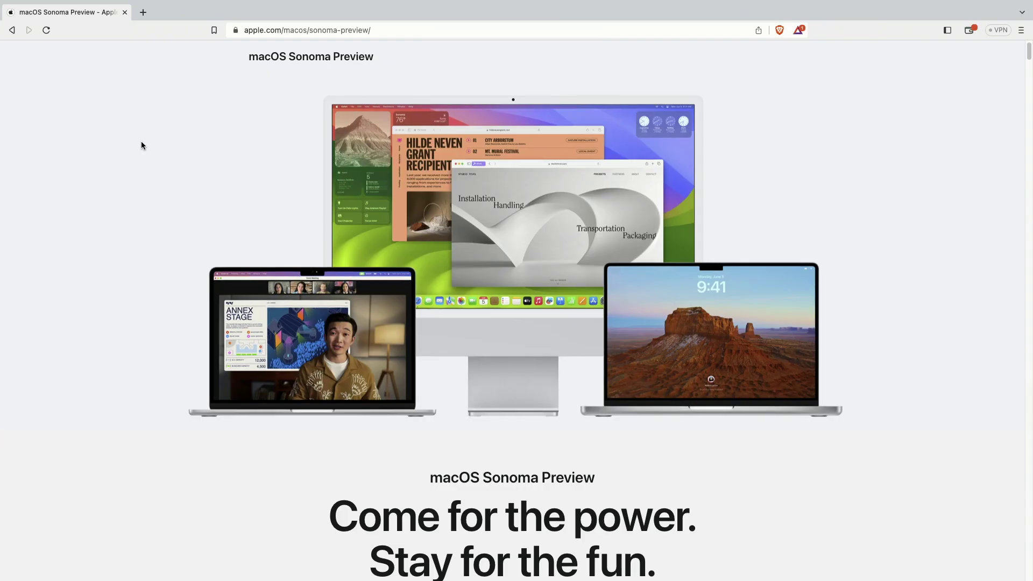
# Scroll the Sonoma preview page past Screen Savers to the Widgets on Desktop section.
pyautogui.scroll(-10, 141, 145)
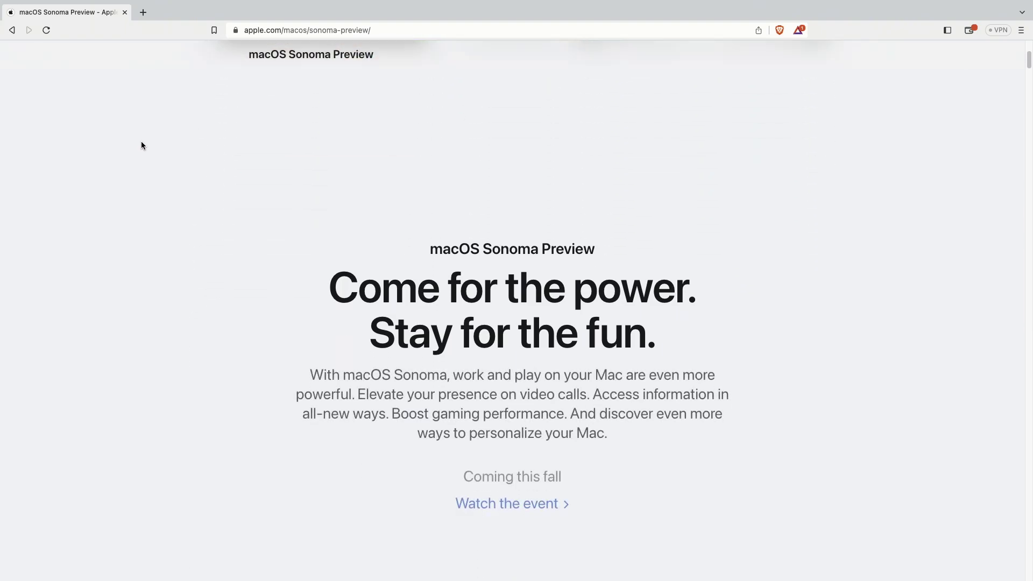
pyautogui.scroll(-10, 141, 145)
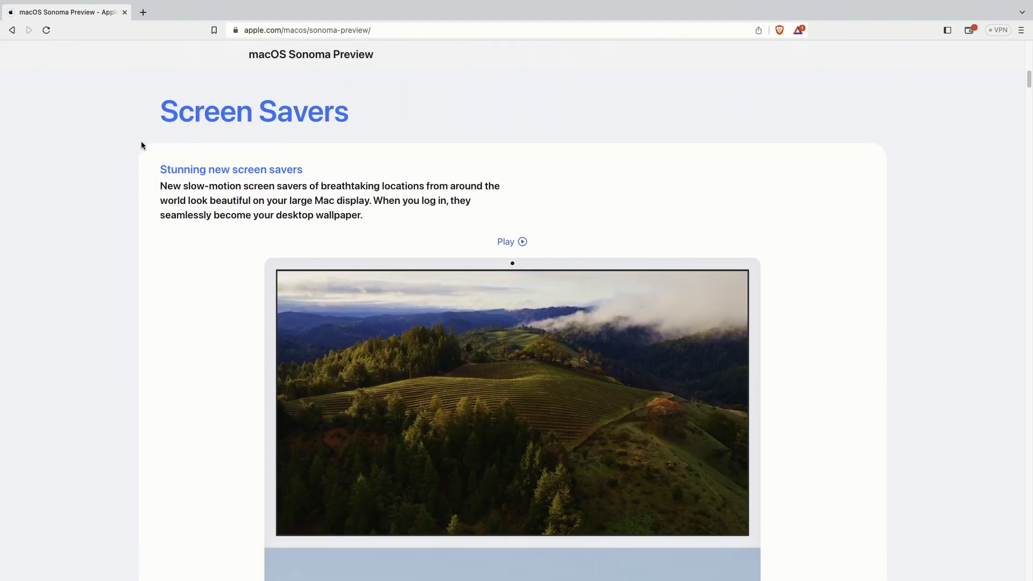
pyautogui.scroll(-8, 142, 145)
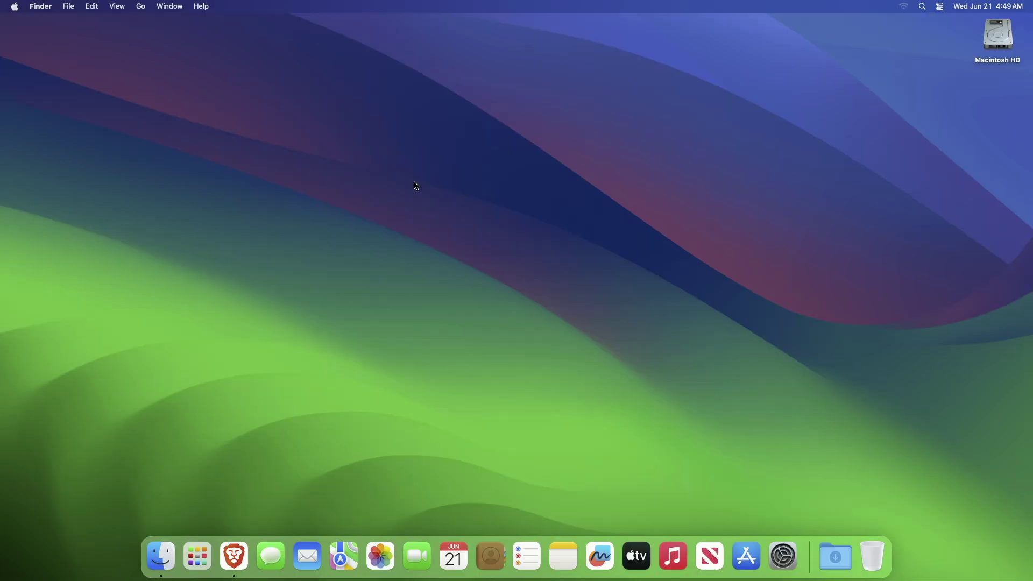
# Open the widget gallery from Notification Center and search for 'clock'.
pyautogui.click(1032, 3)
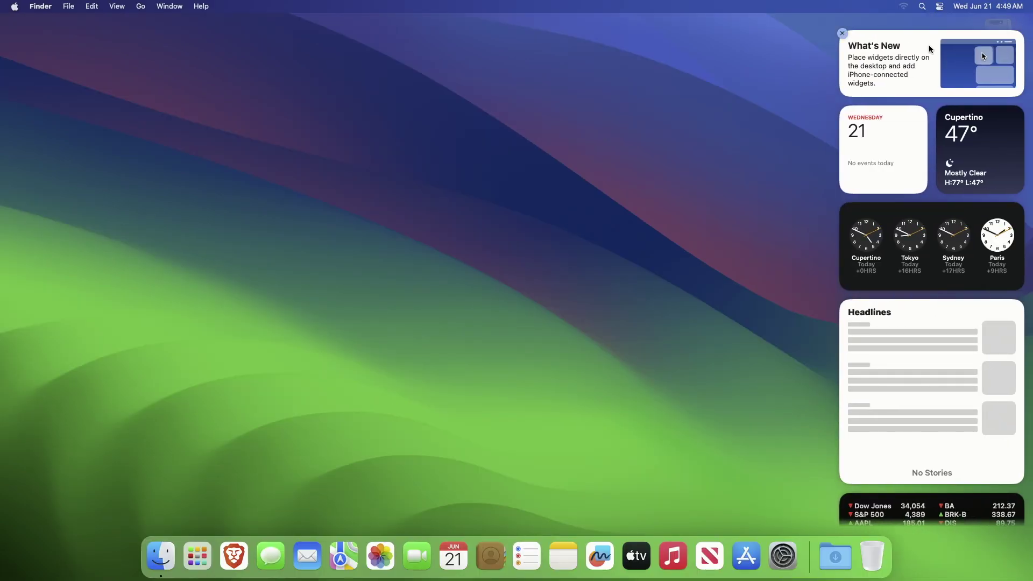
pyautogui.click(909, 86)
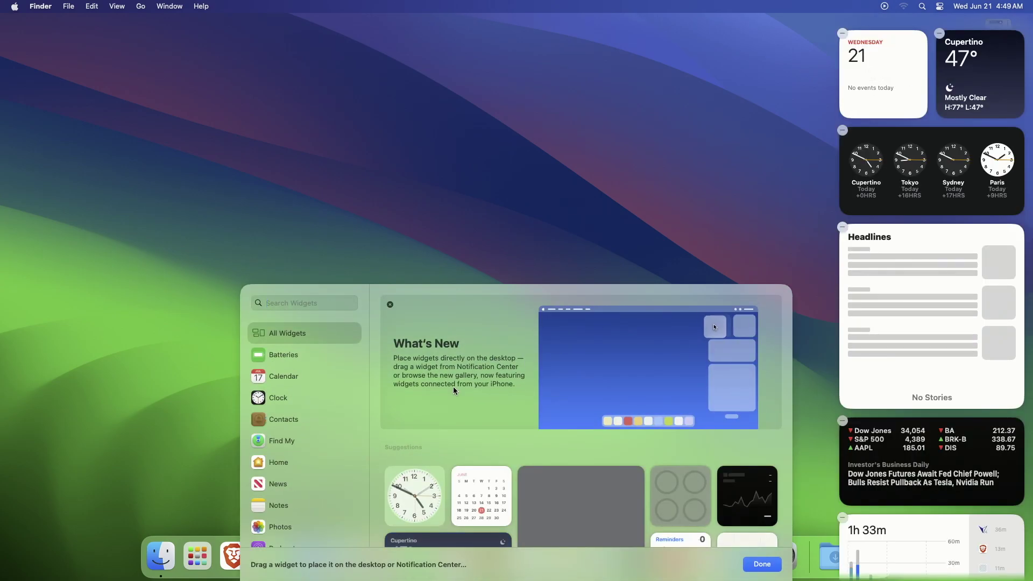
pyautogui.write('clock')
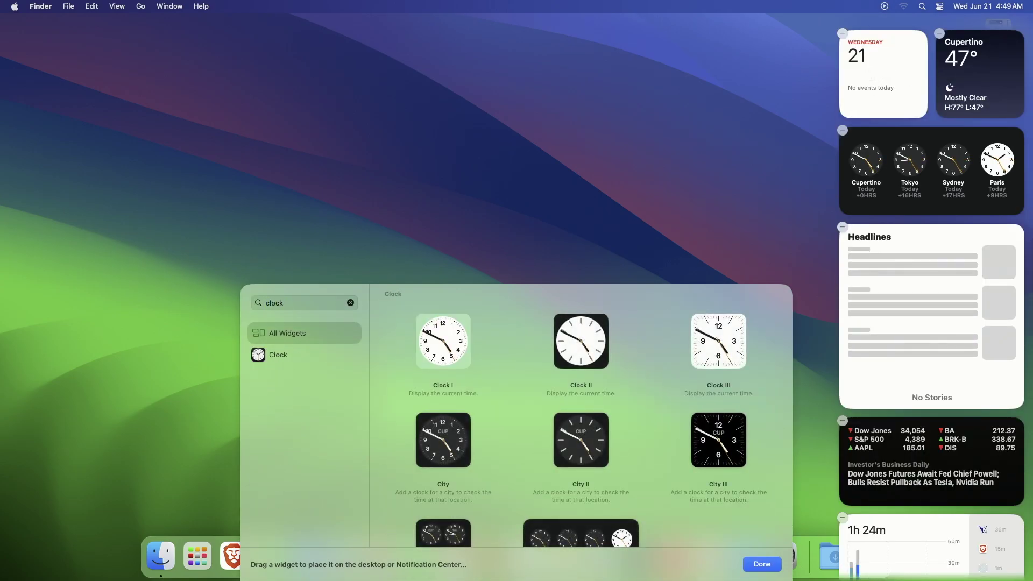
# Clear the 'clock' search and view the Batteries, Calendar and Clock widget categories.
pyautogui.click(351, 303)
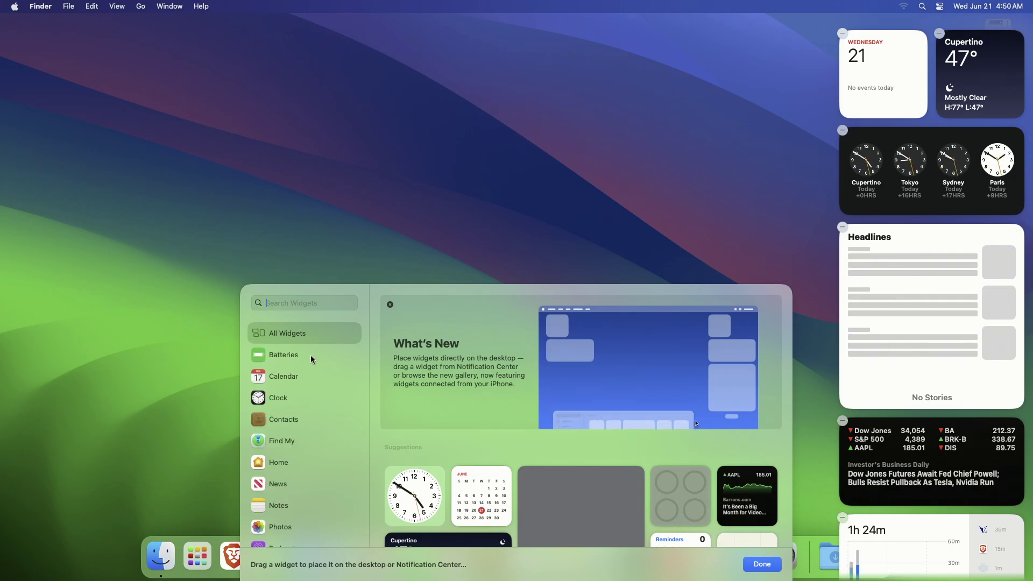
pyautogui.click(311, 357)
pyautogui.click(304, 379)
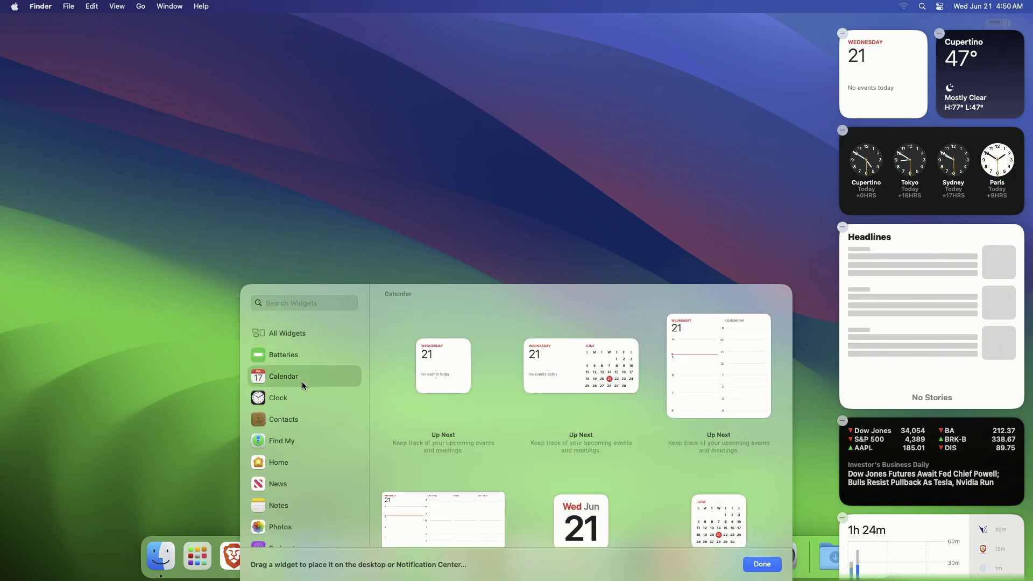
pyautogui.click(295, 398)
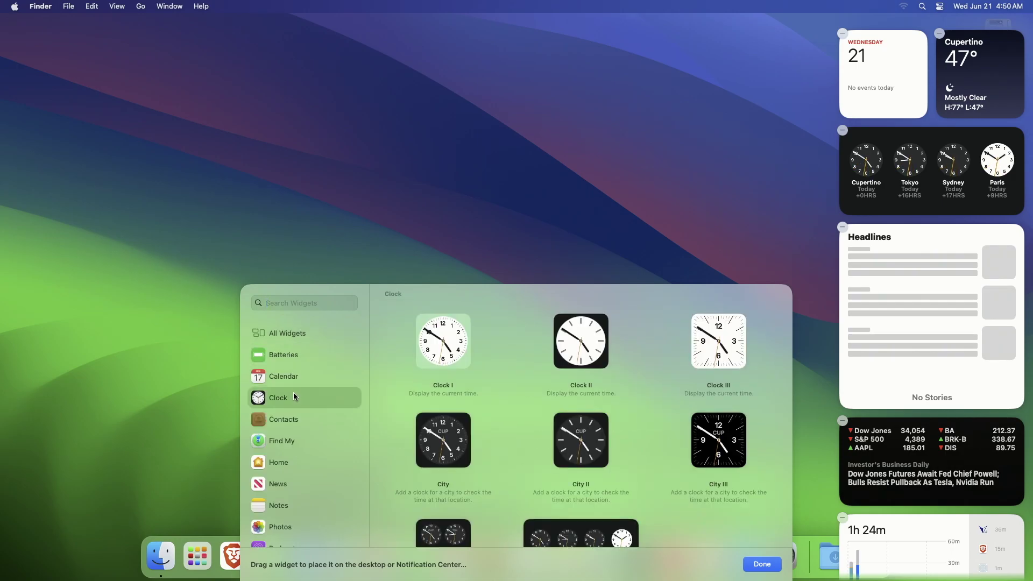
# Step through the widget categories from Contacts to Stocks, ending at the Weather widgets.
pyautogui.press('Down')
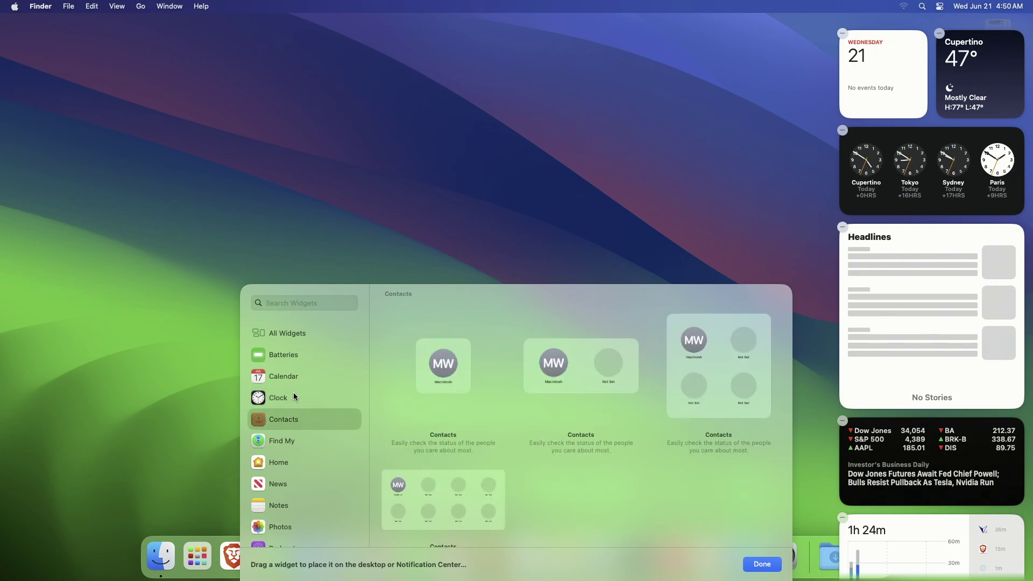
pyautogui.press('Down')
pyautogui.press('Down')
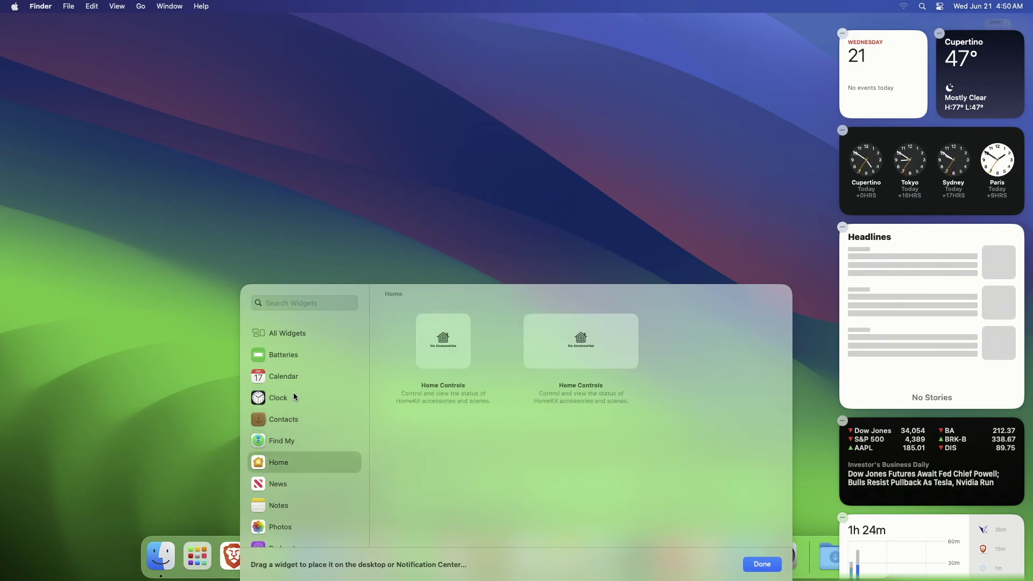
pyautogui.press('Down')
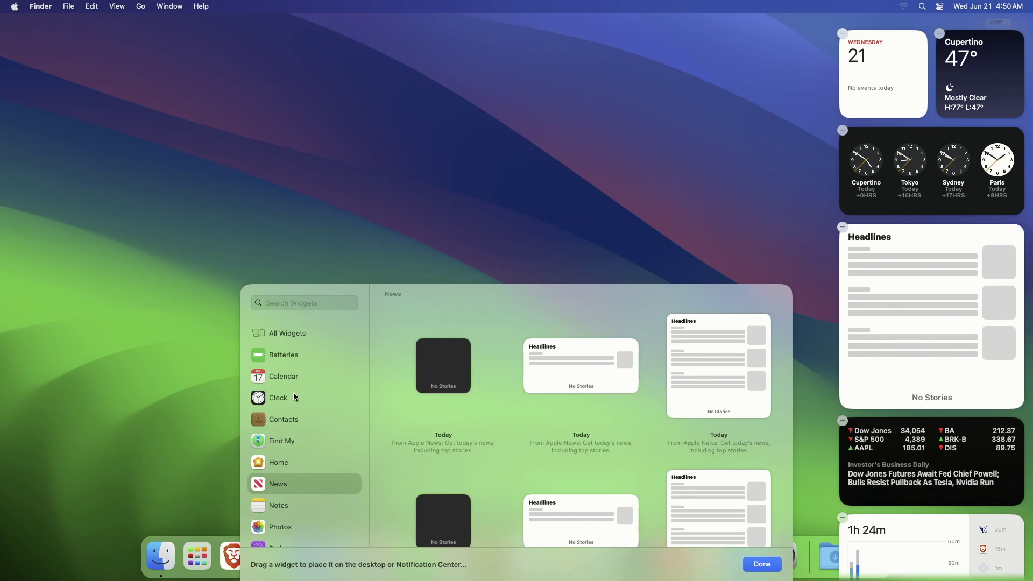
pyautogui.press('Down')
pyautogui.press('Down')
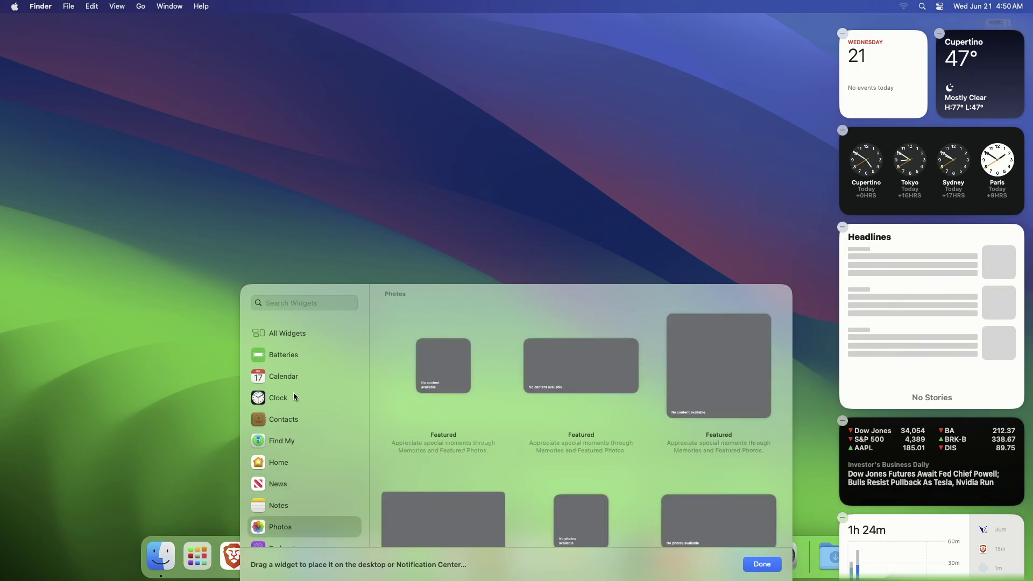
pyautogui.press('Down')
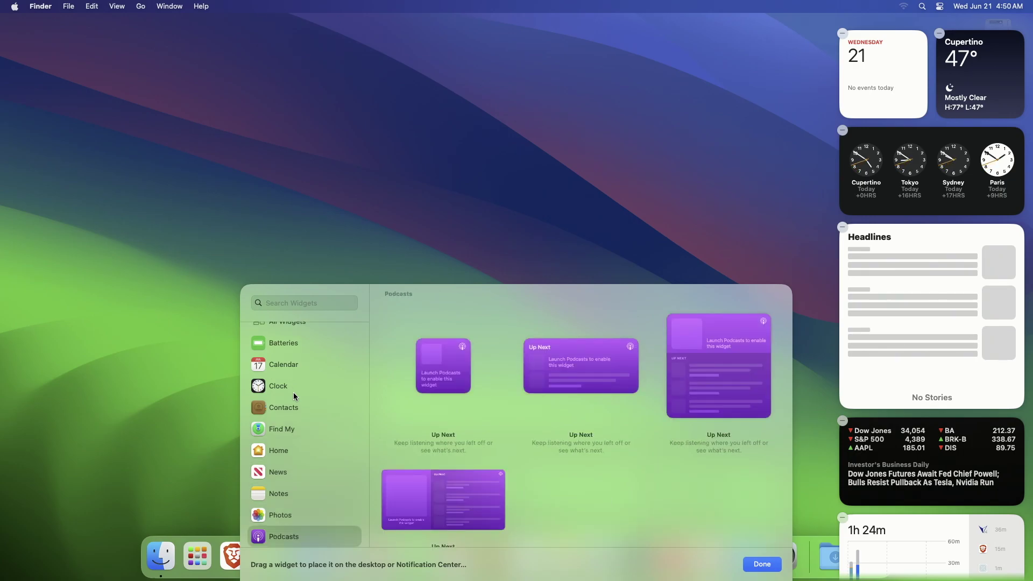
pyautogui.press('Down')
pyautogui.press('Down')
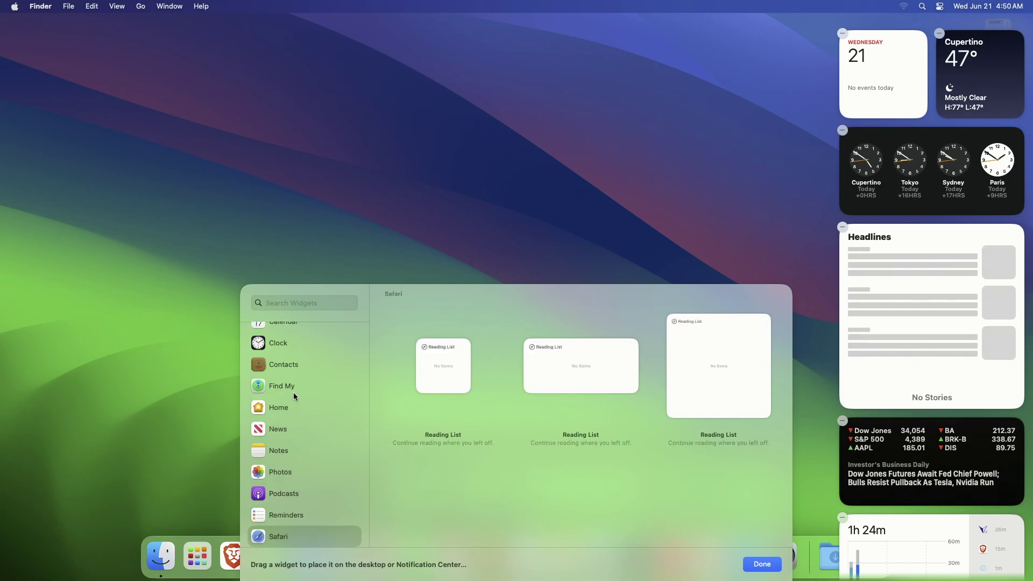
pyautogui.press('Down')
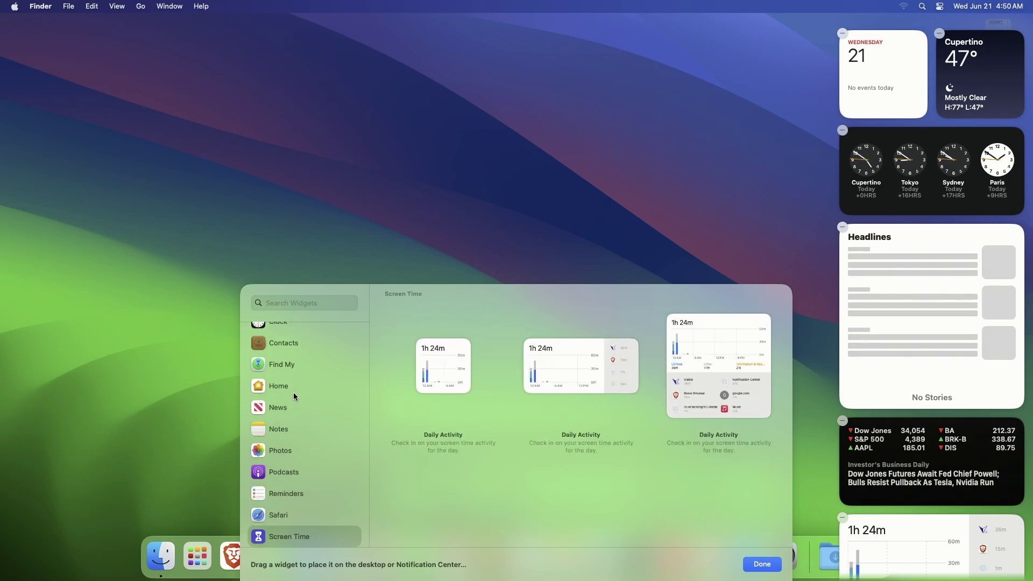
pyautogui.press('Down')
pyautogui.press('Down')
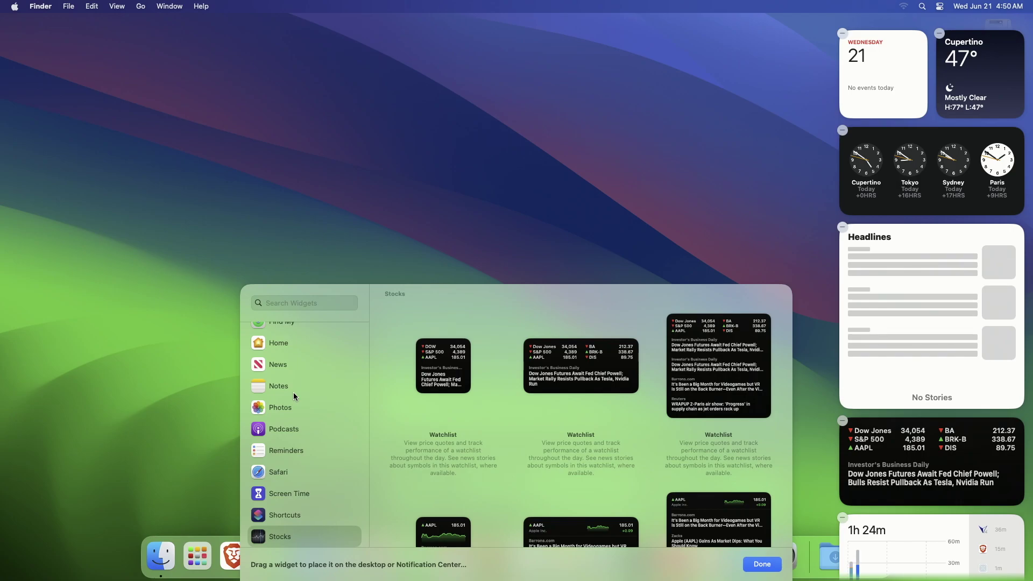
pyautogui.press('Down')
pyautogui.press('Down')
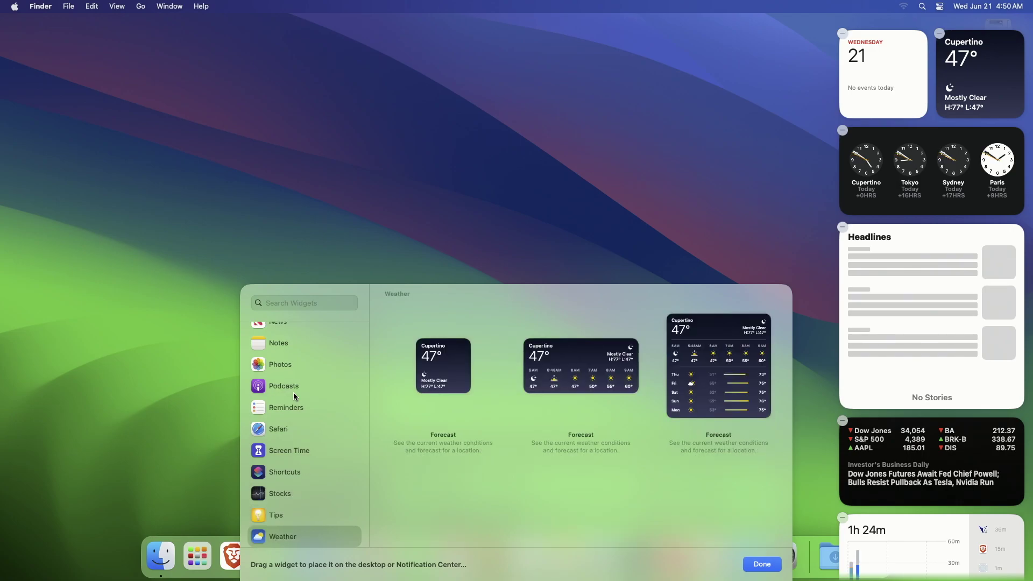
pyautogui.scroll(5, 296, 397)
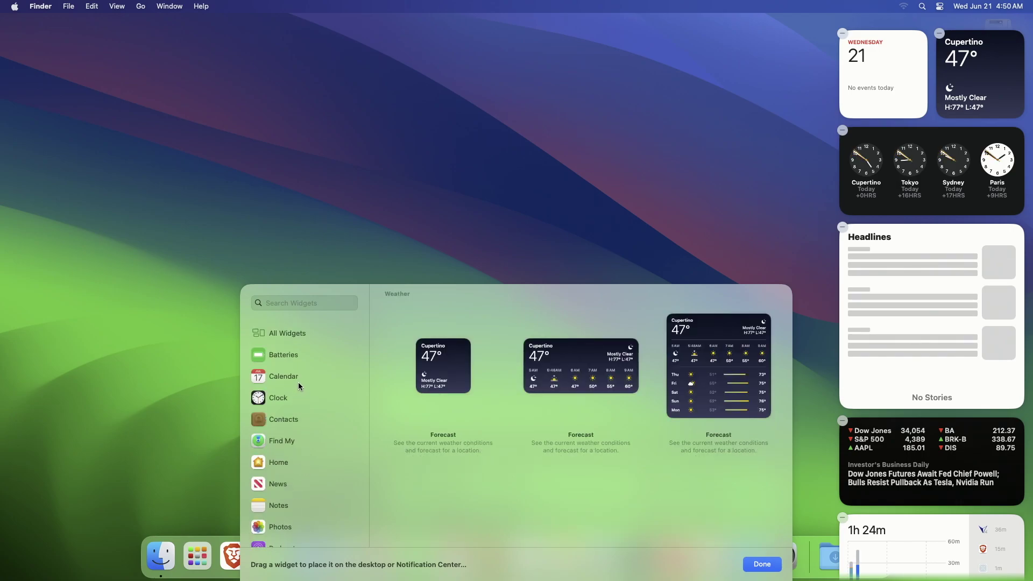
# Place the analog Clock, June Calendar and Cupertino forecast widgets at the desktop's top-left.
pyautogui.click(303, 339)
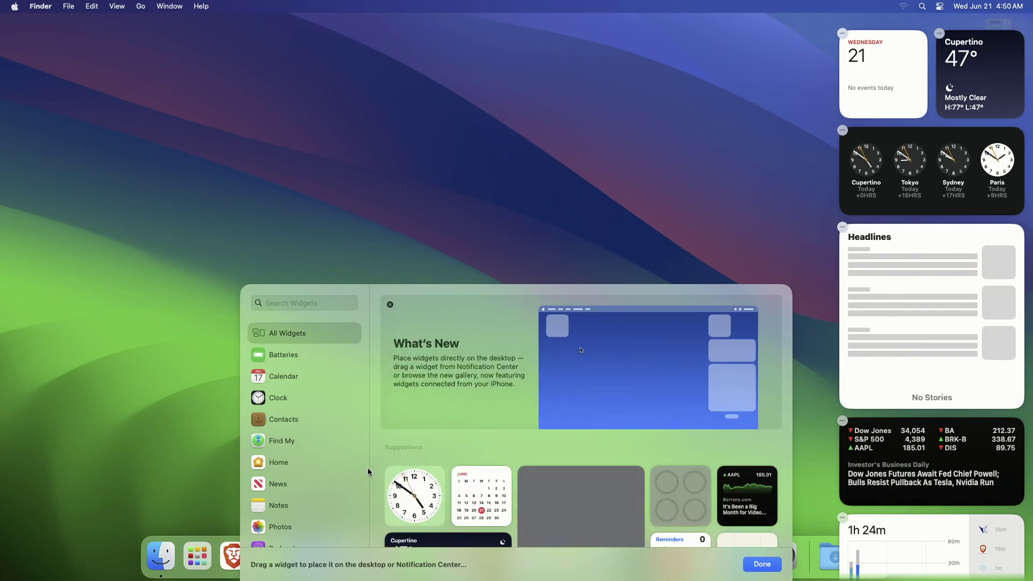
pyautogui.moveTo(397, 494)
pyautogui.moveTo(407, 493); pyautogui.dragTo(60, 77)
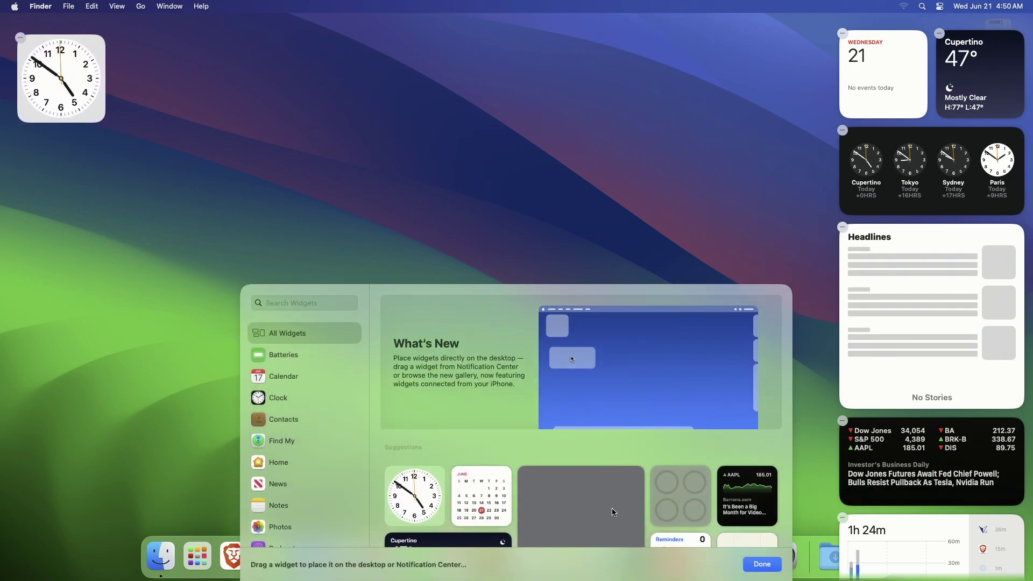
pyautogui.moveTo(468, 506)
pyautogui.moveTo(469, 506); pyautogui.dragTo(181, 96)
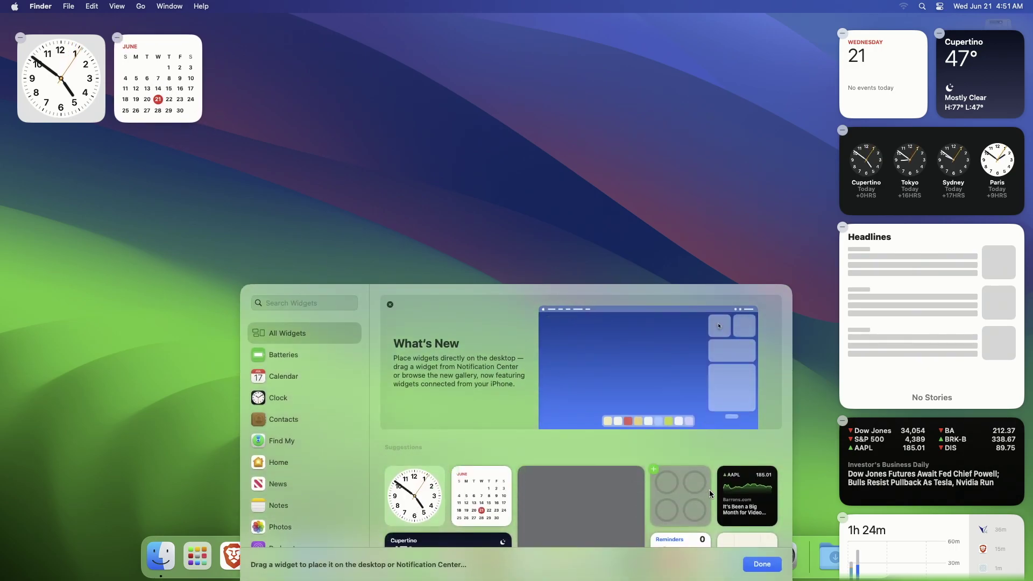
pyautogui.scroll(-3, 606, 518)
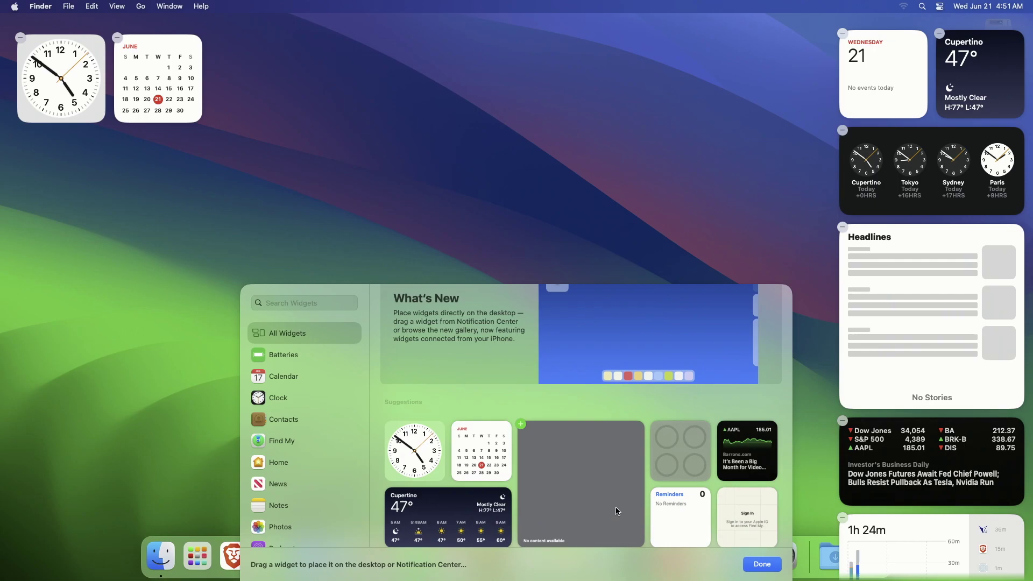
pyautogui.moveTo(447, 477); pyautogui.dragTo(93, 194)
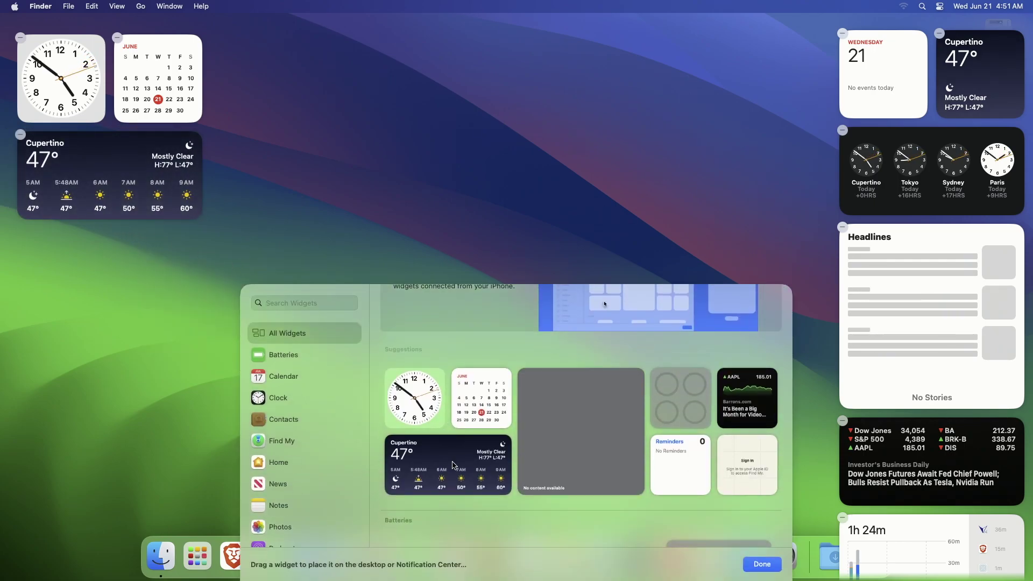
# Place the large Screen Time Daily Activity widget beside the calendar.
pyautogui.scroll(-5, 456, 473)
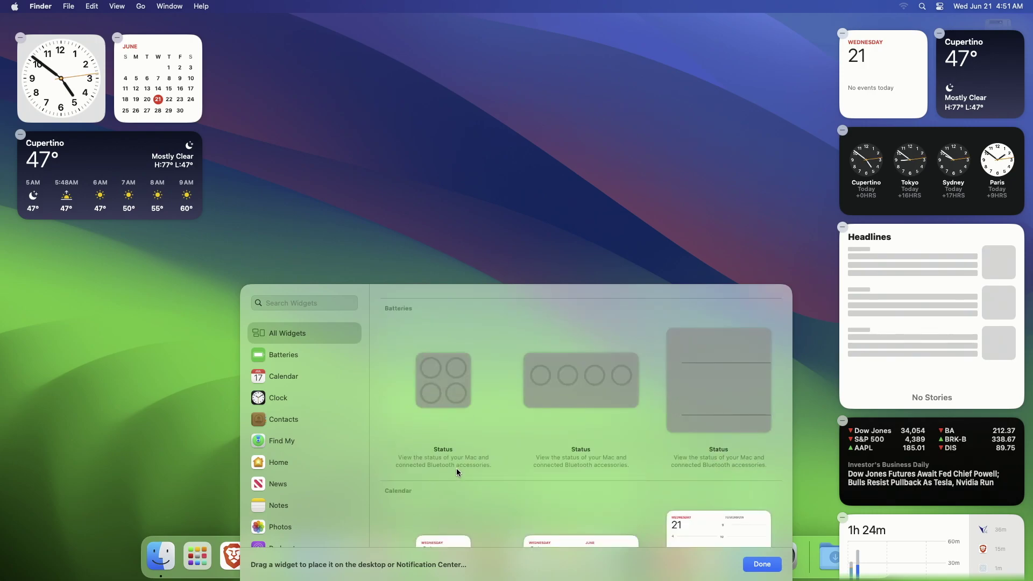
pyautogui.scroll(-6, 460, 472)
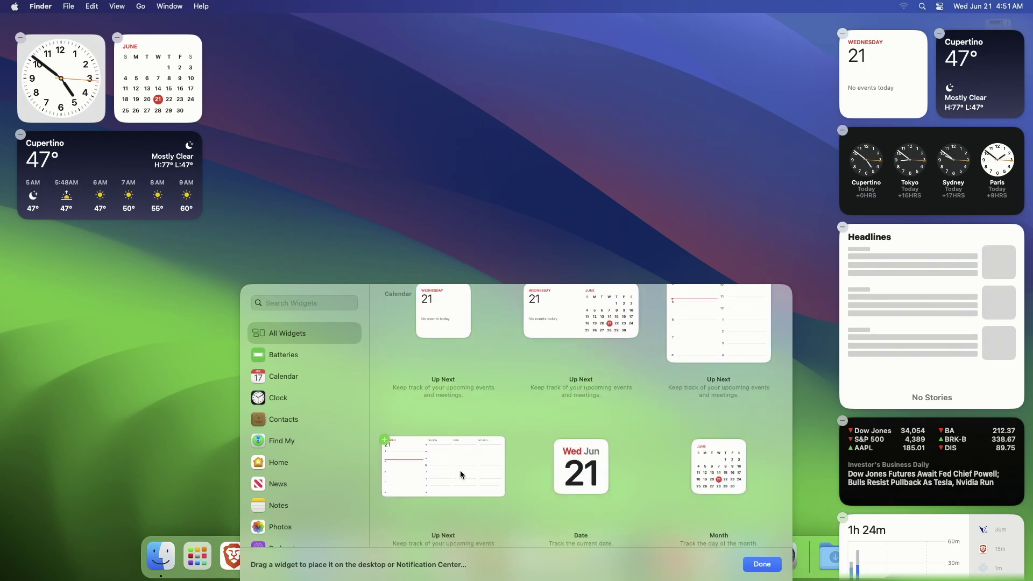
pyautogui.scroll(-8, 464, 474)
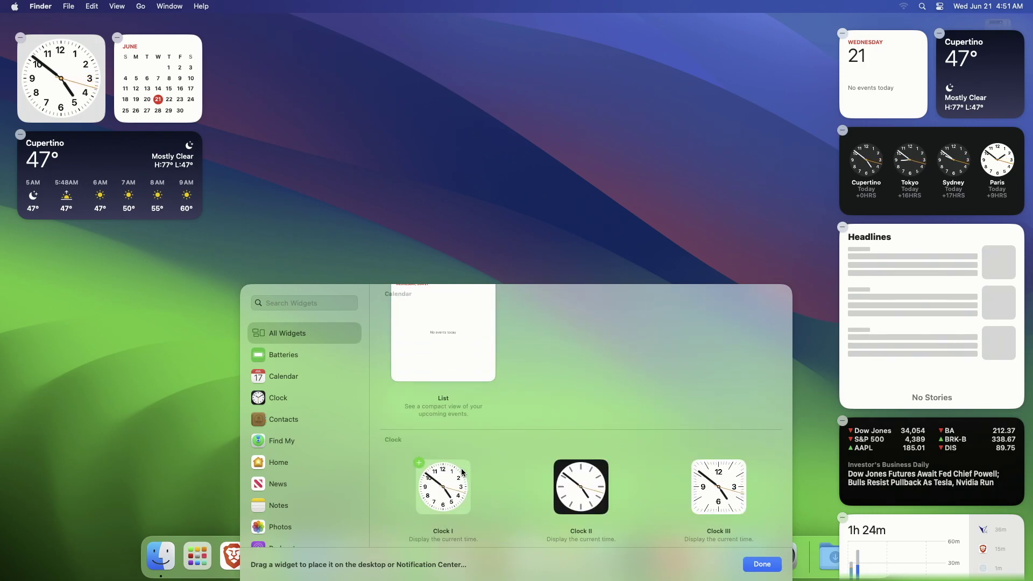
pyautogui.scroll(-8, 464, 473)
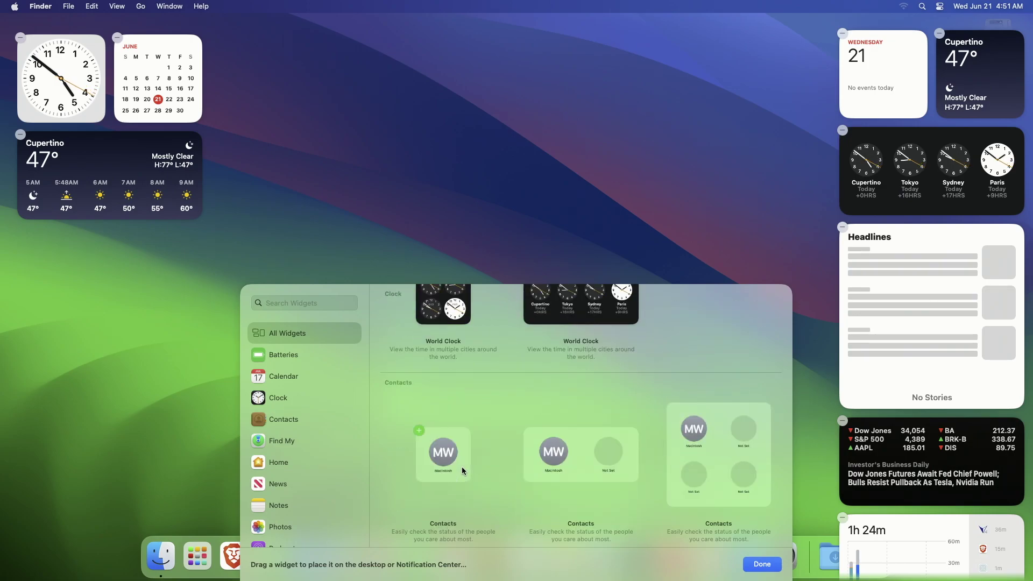
pyautogui.scroll(-12, 464, 471)
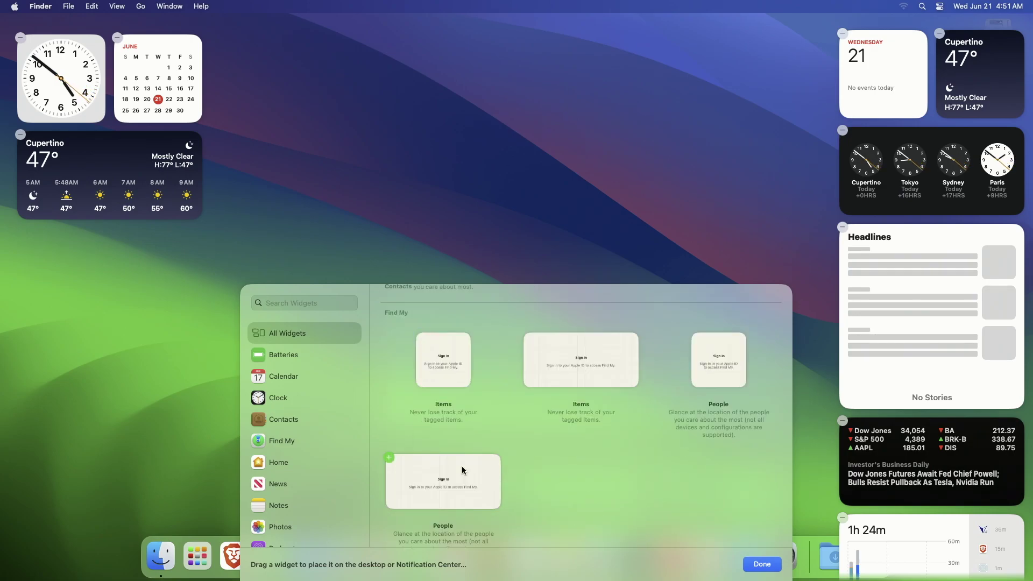
pyautogui.scroll(-4, 466, 472)
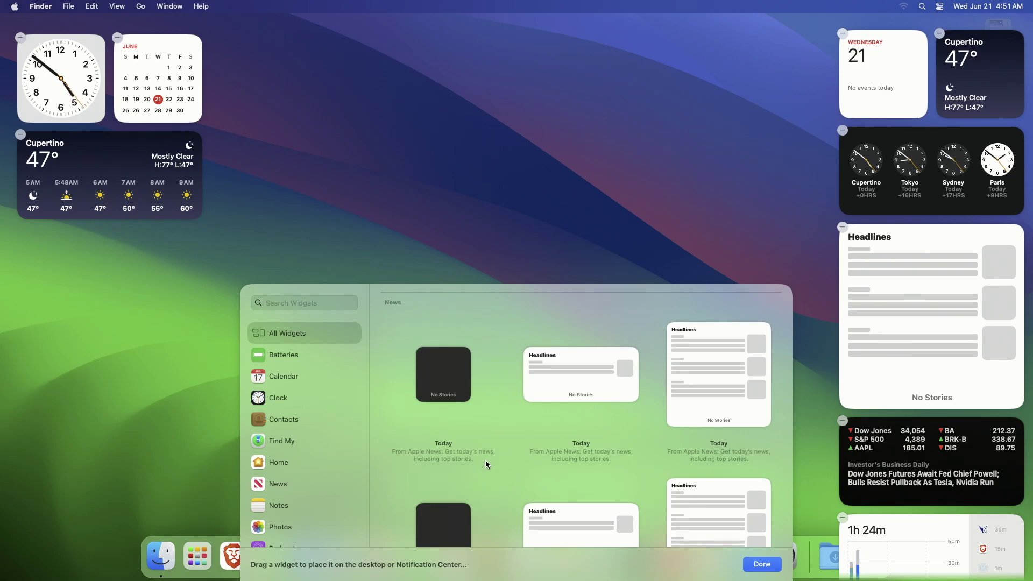
pyautogui.scroll(-10, 526, 450)
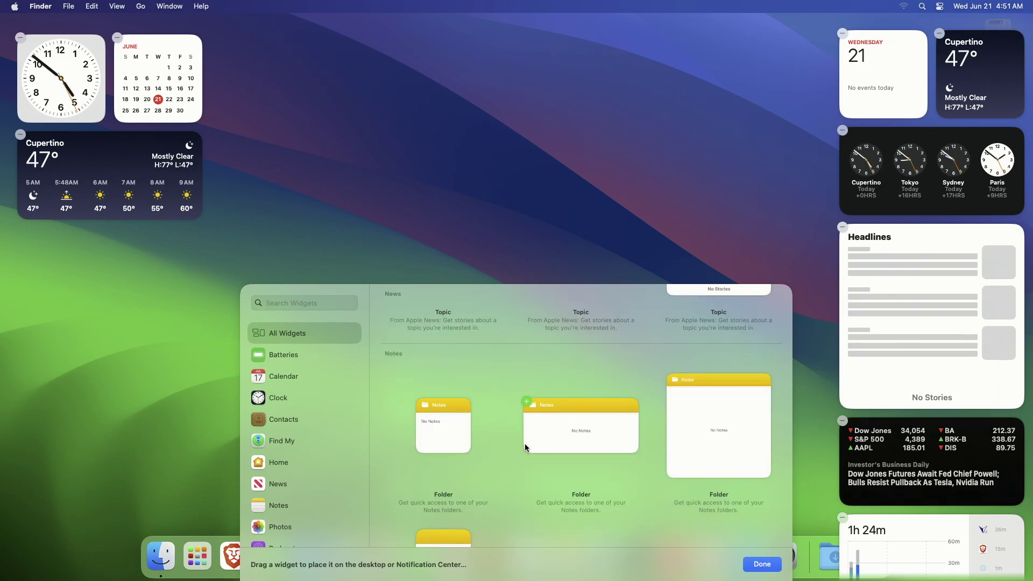
pyautogui.scroll(-12, 526, 448)
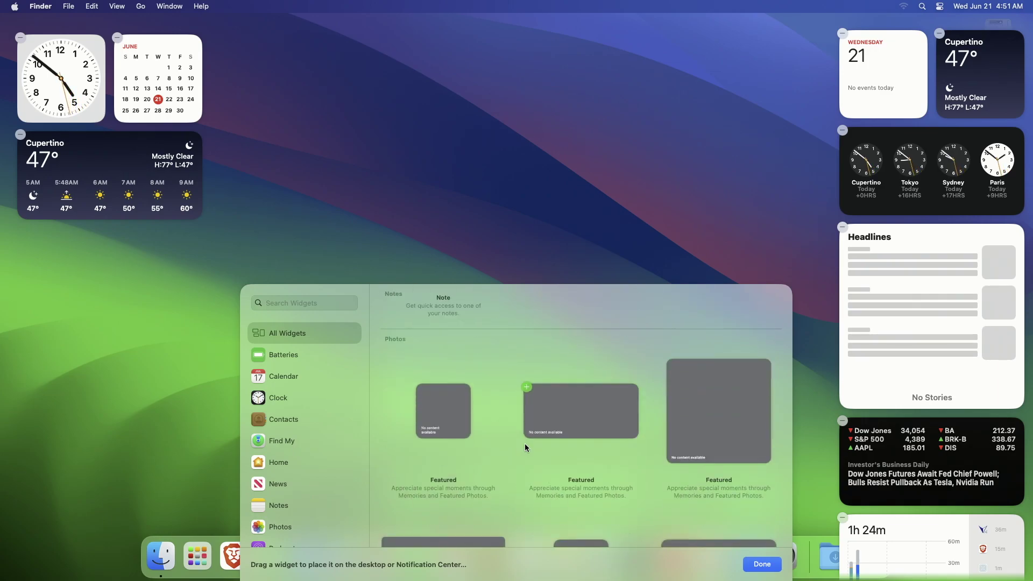
pyautogui.scroll(-8, 528, 448)
pyautogui.scroll(-10, 521, 453)
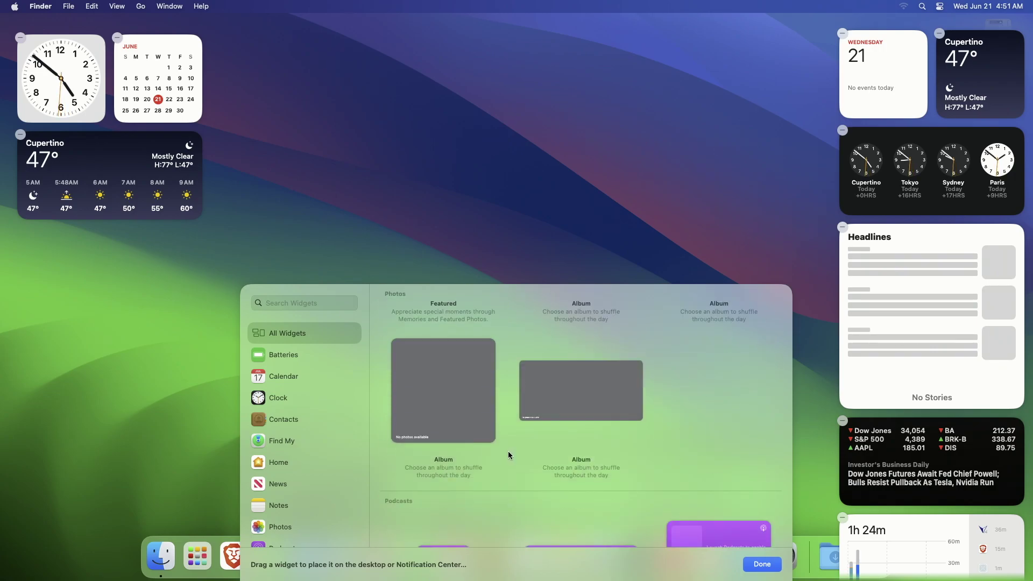
pyautogui.scroll(-10, 511, 455)
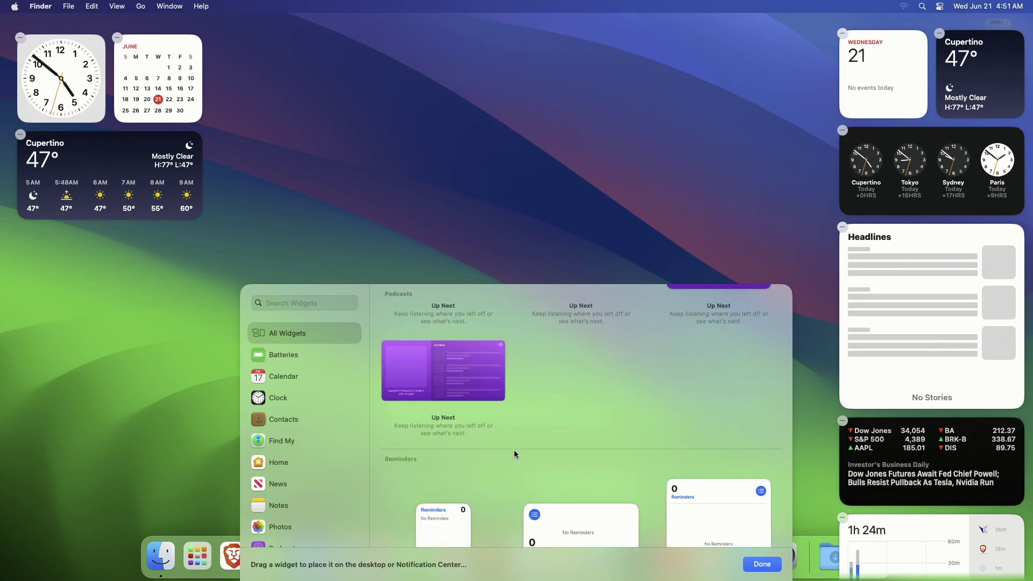
pyautogui.scroll(-10, 514, 455)
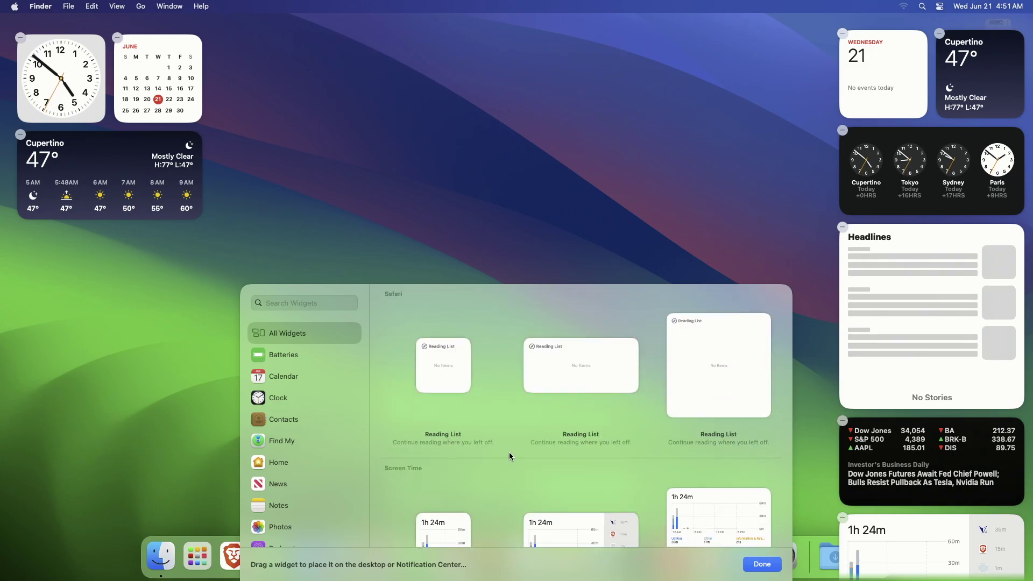
pyautogui.moveTo(773, 442)
pyautogui.moveTo(746, 452); pyautogui.dragTo(304, 119)
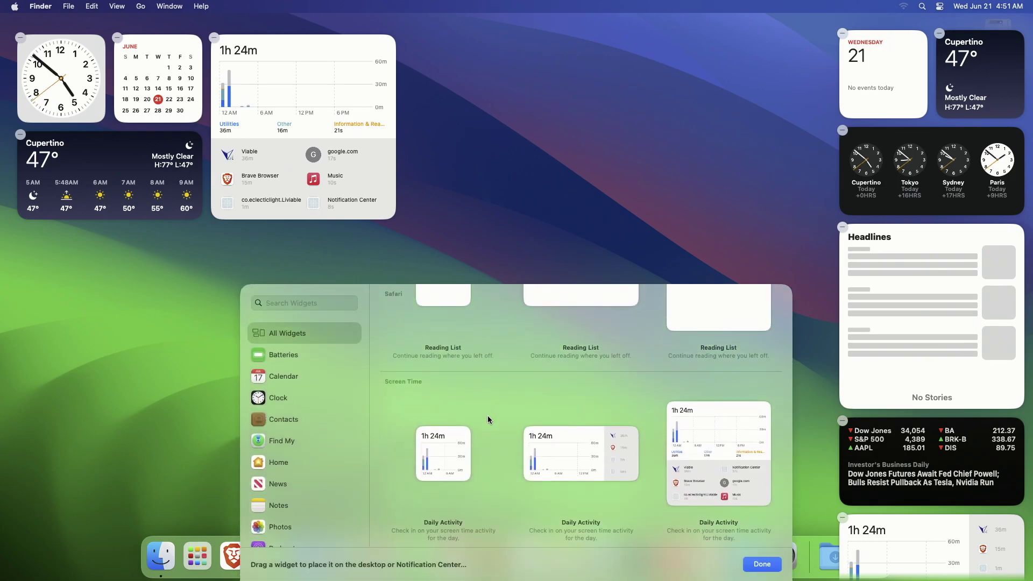
# Place the large Stocks Watchlist, Stocks Symbol and Tips widgets on the desktop.
pyautogui.scroll(-8, 478, 484)
pyautogui.scroll(-5, 480, 486)
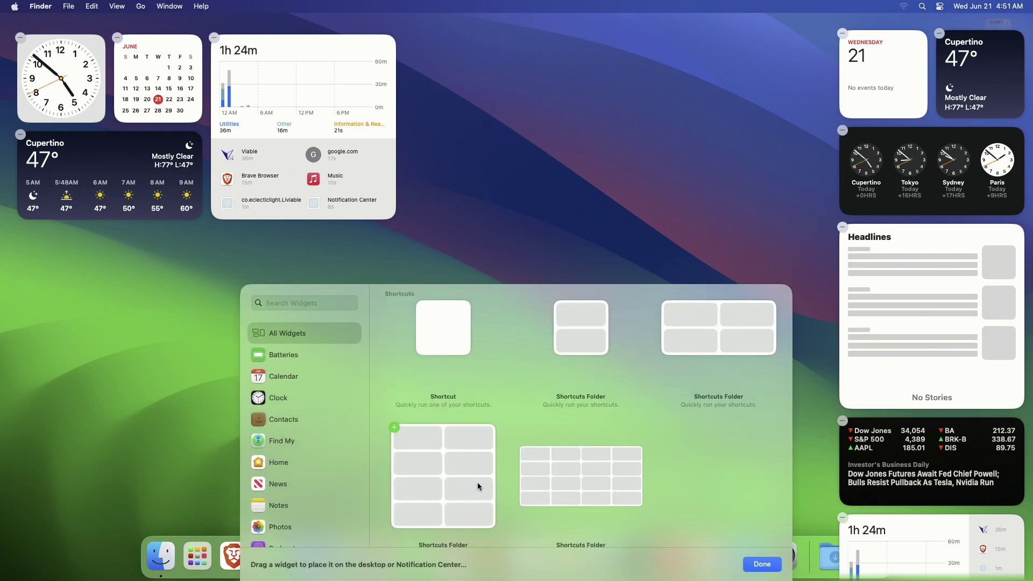
pyautogui.scroll(-5, 500, 486)
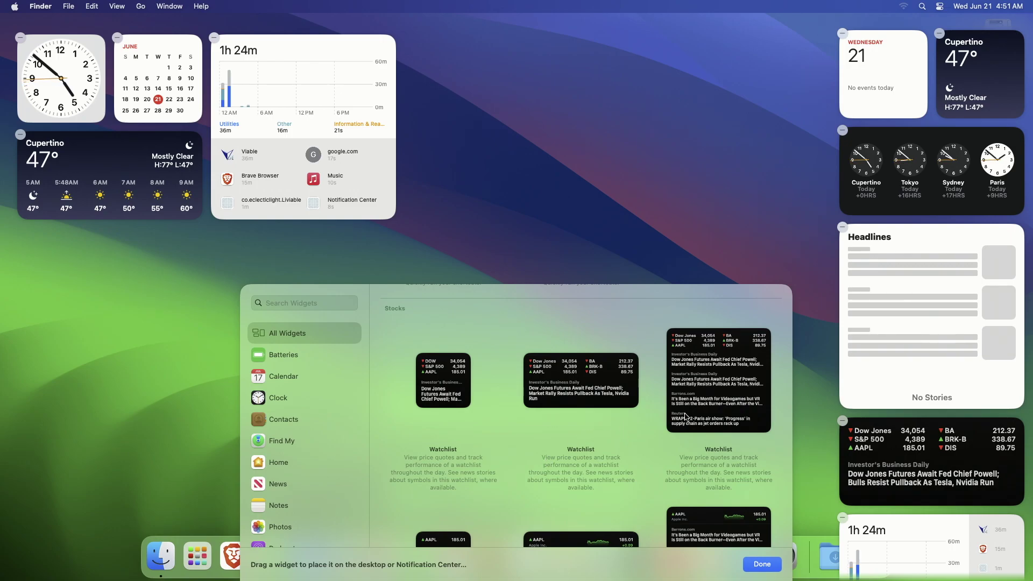
pyautogui.moveTo(686, 416); pyautogui.dragTo(97, 369)
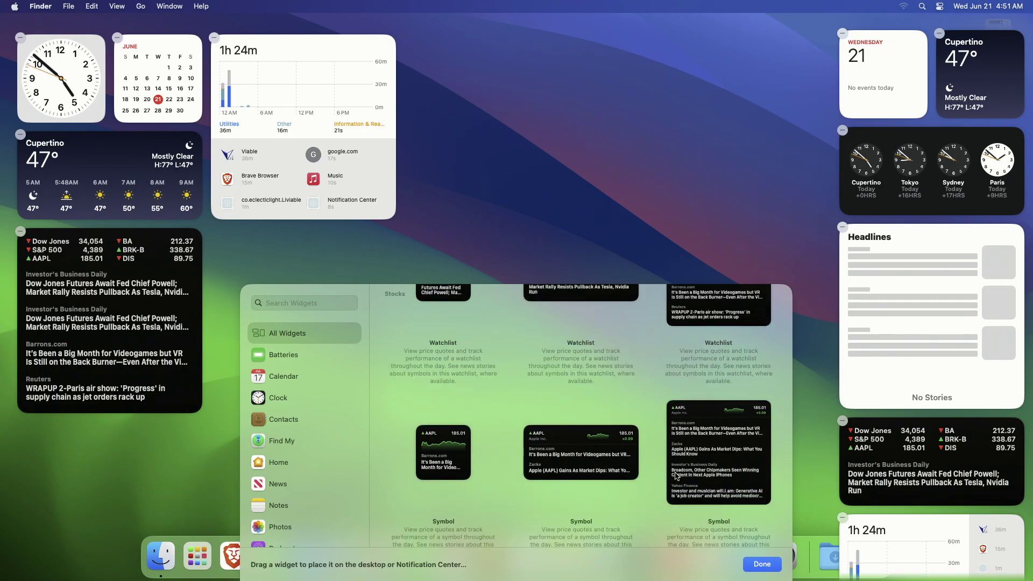
pyautogui.moveTo(677, 476); pyautogui.dragTo(286, 303)
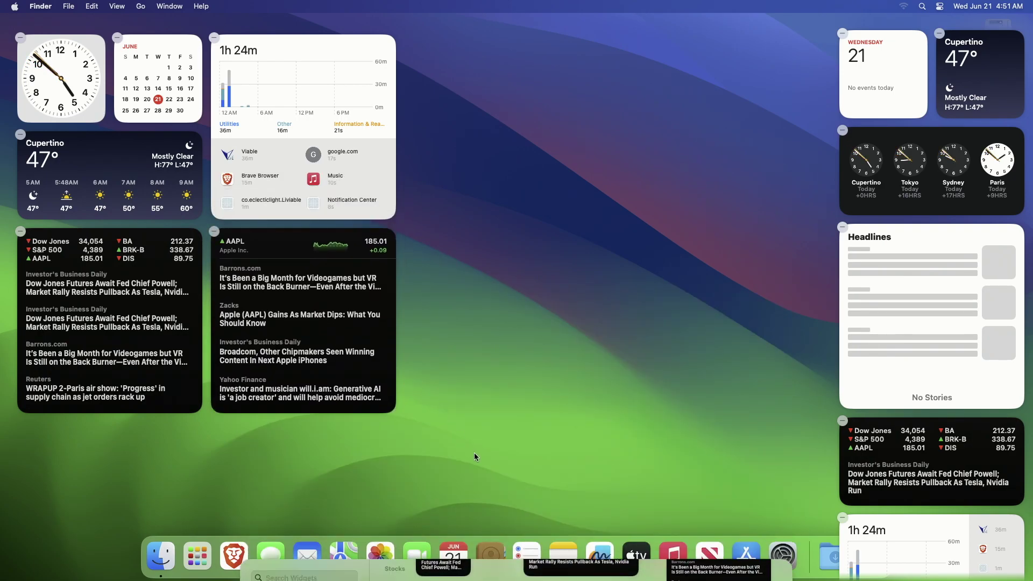
pyautogui.scroll(-10, 498, 462)
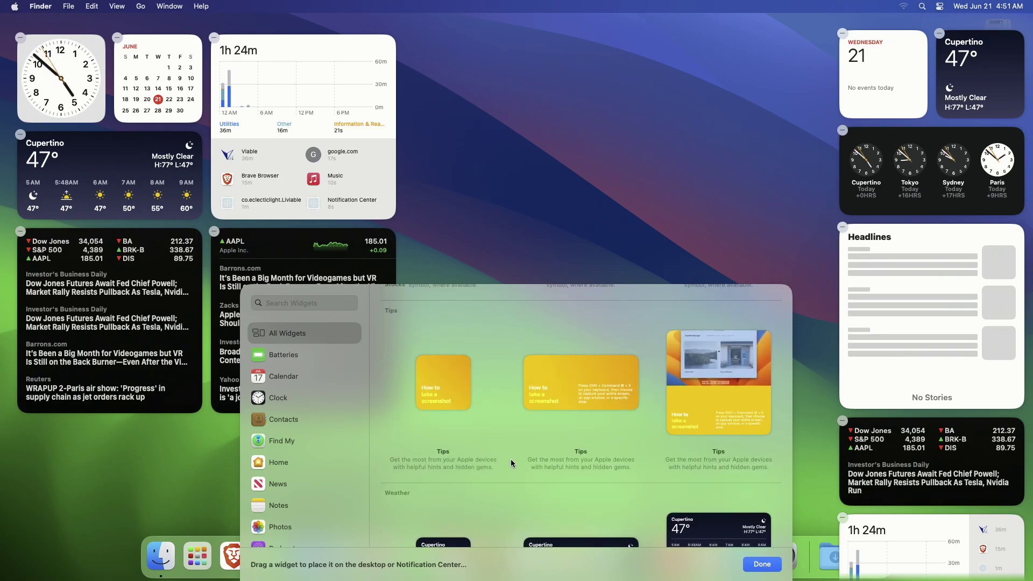
pyautogui.scroll(-4, 511, 464)
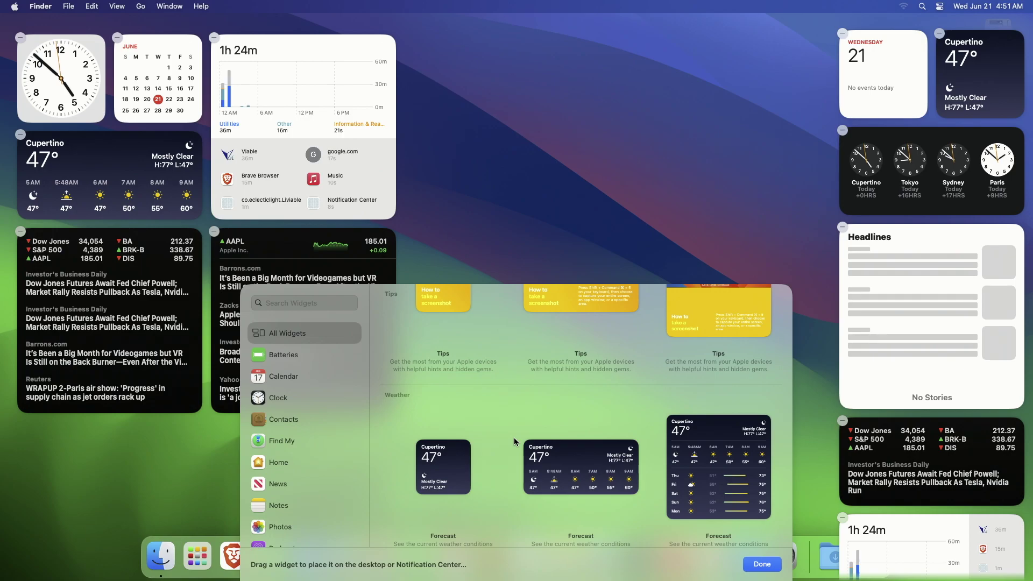
pyautogui.moveTo(692, 322); pyautogui.dragTo(484, 192)
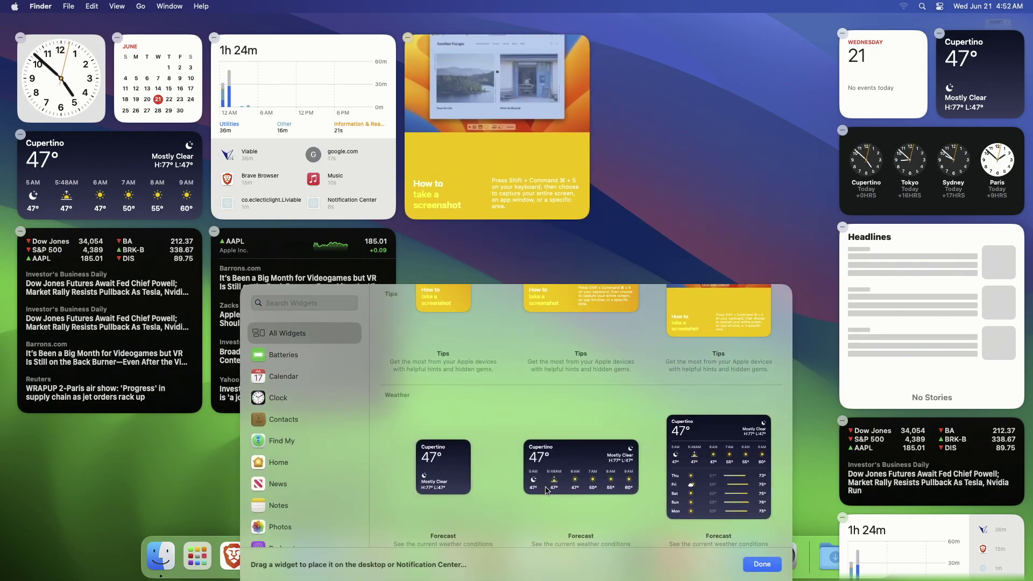
# Close the widget gallery, then resize Tips to small and the AAPL stock widget to medium.
pyautogui.click(762, 565)
pyautogui.click(692, 271)
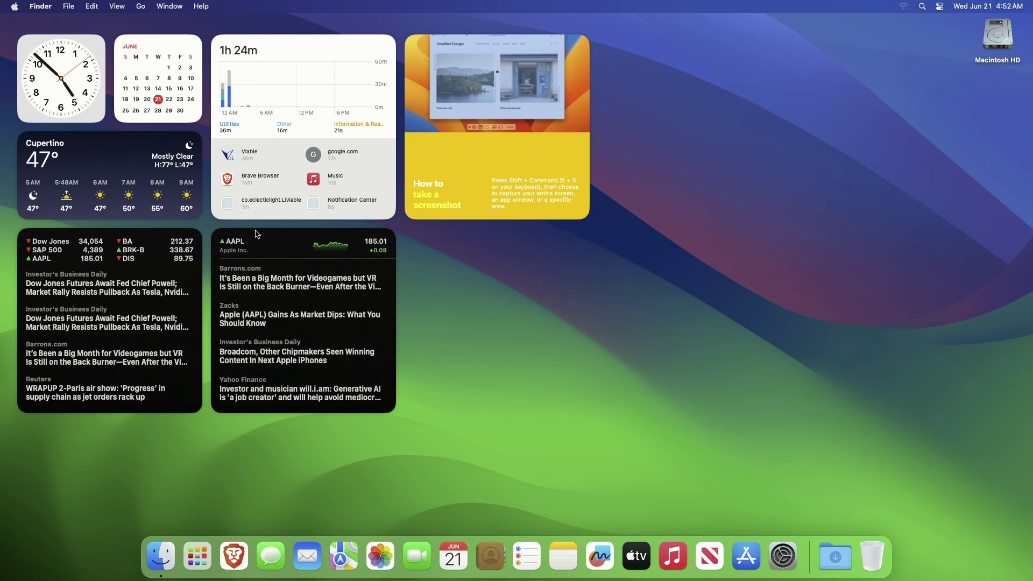
pyautogui.rightClick(425, 156)
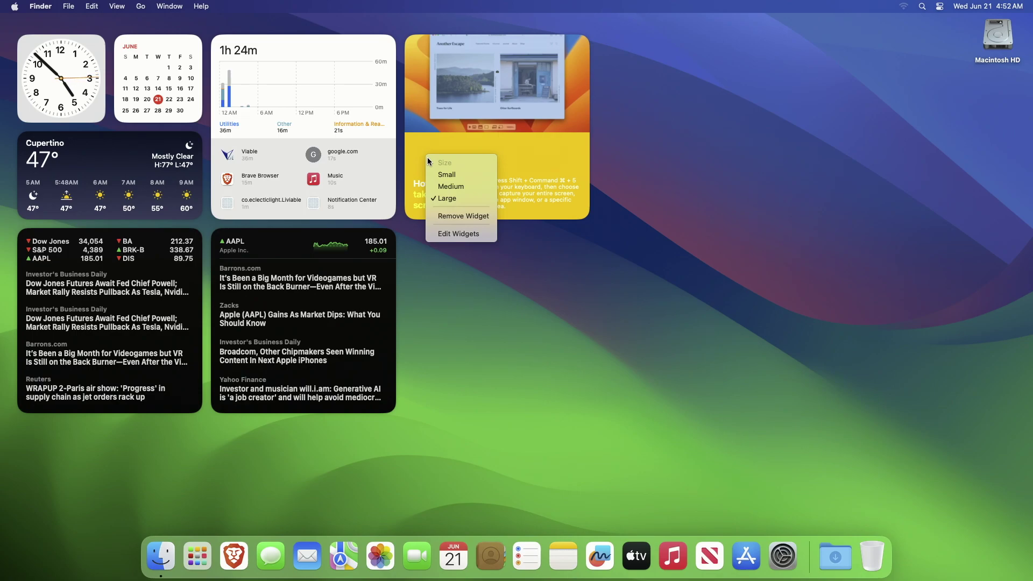
pyautogui.click(445, 172)
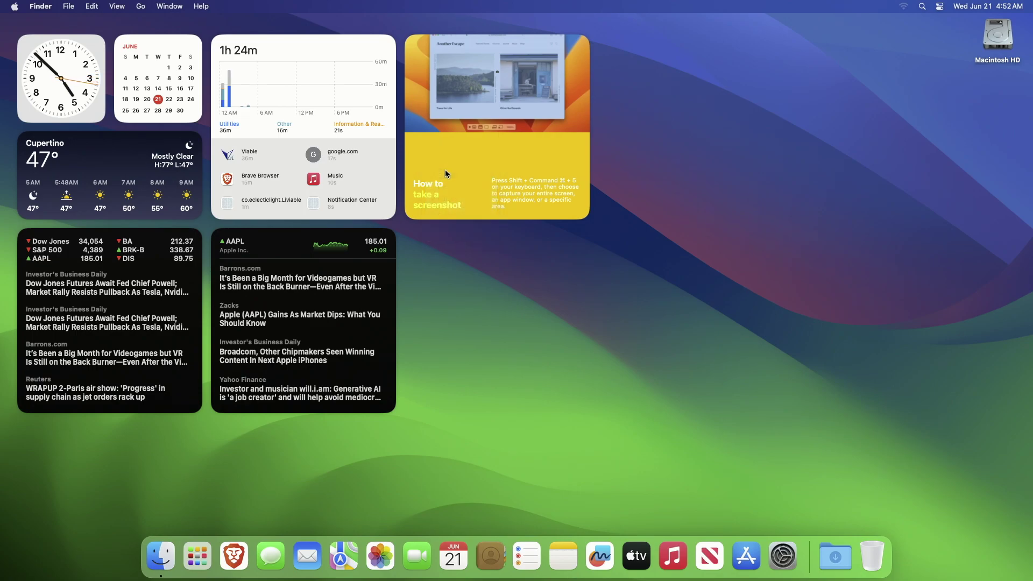
pyautogui.rightClick(334, 286)
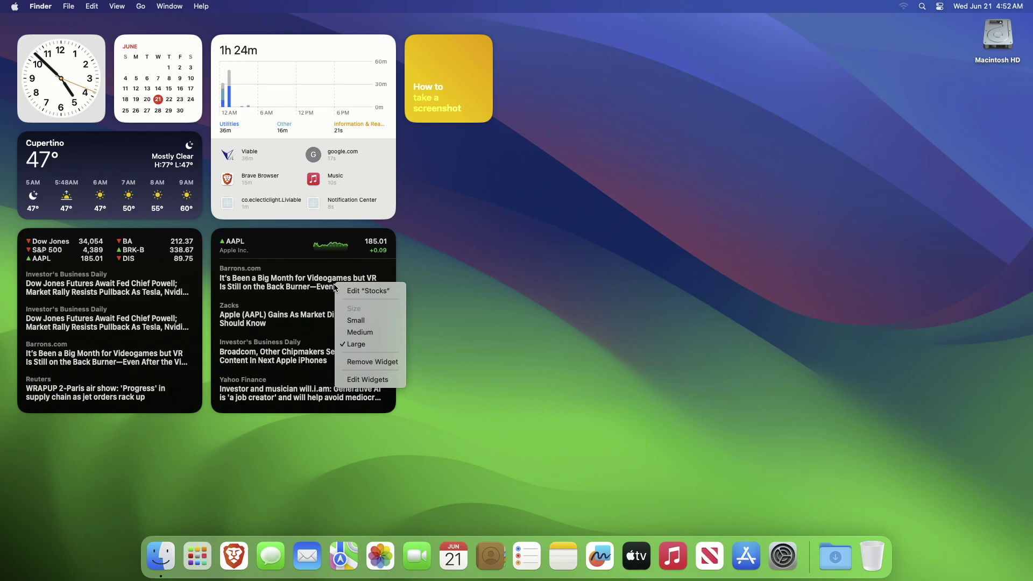
pyautogui.click(360, 332)
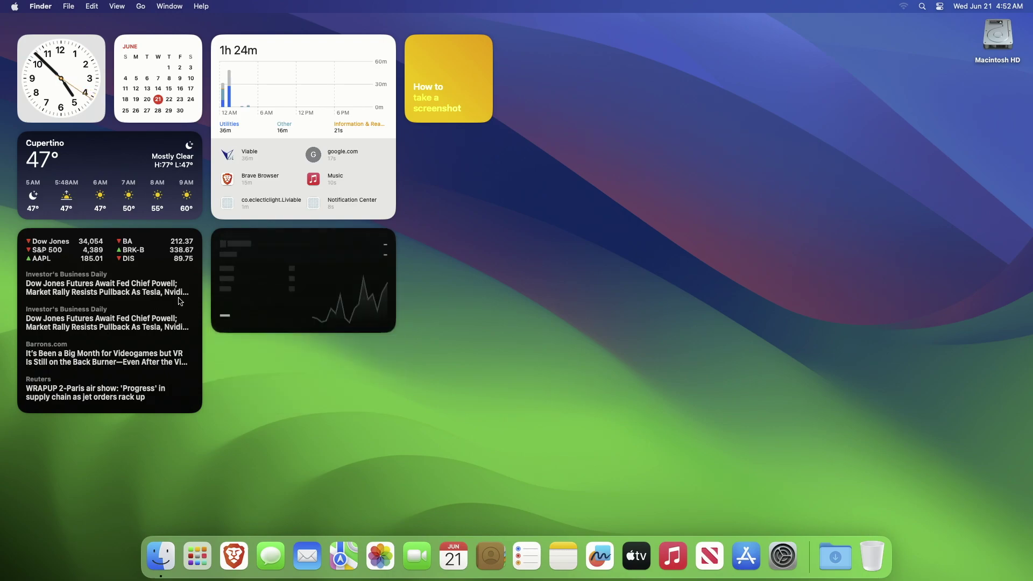
# Make the Stocks watchlist widget small and the Cupertino weather widget large.
pyautogui.rightClick(141, 300)
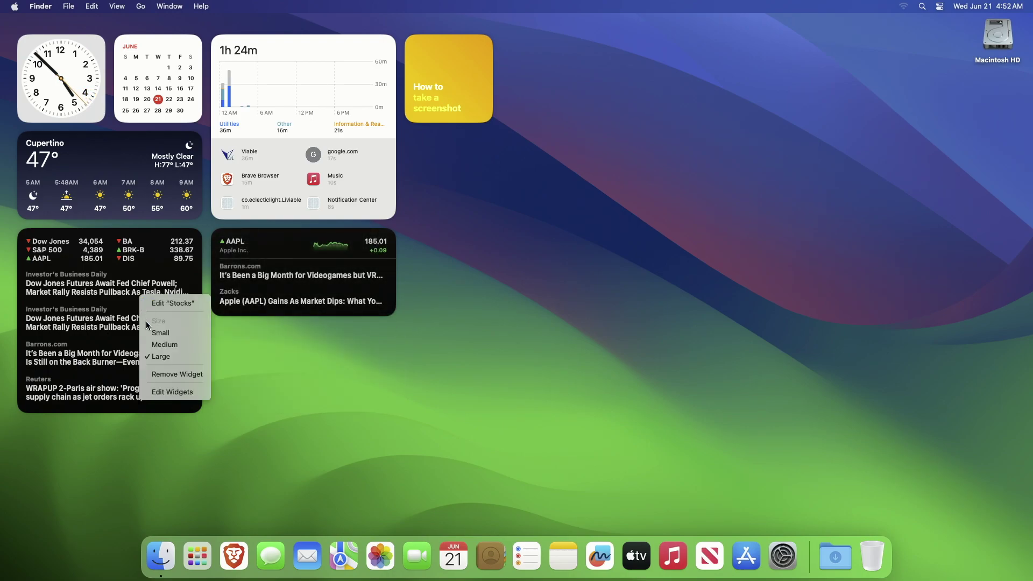
pyautogui.click(173, 334)
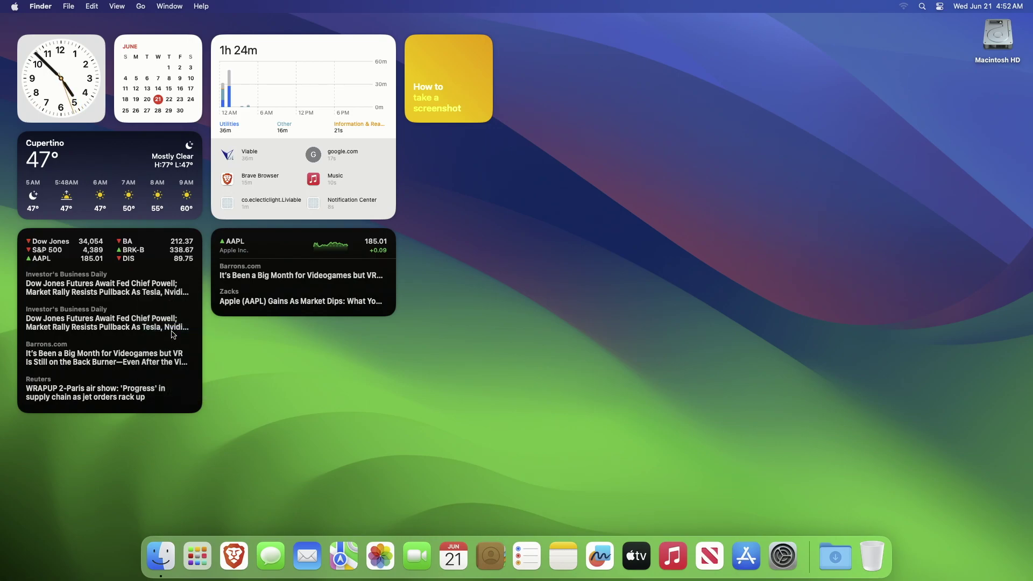
pyautogui.rightClick(134, 197)
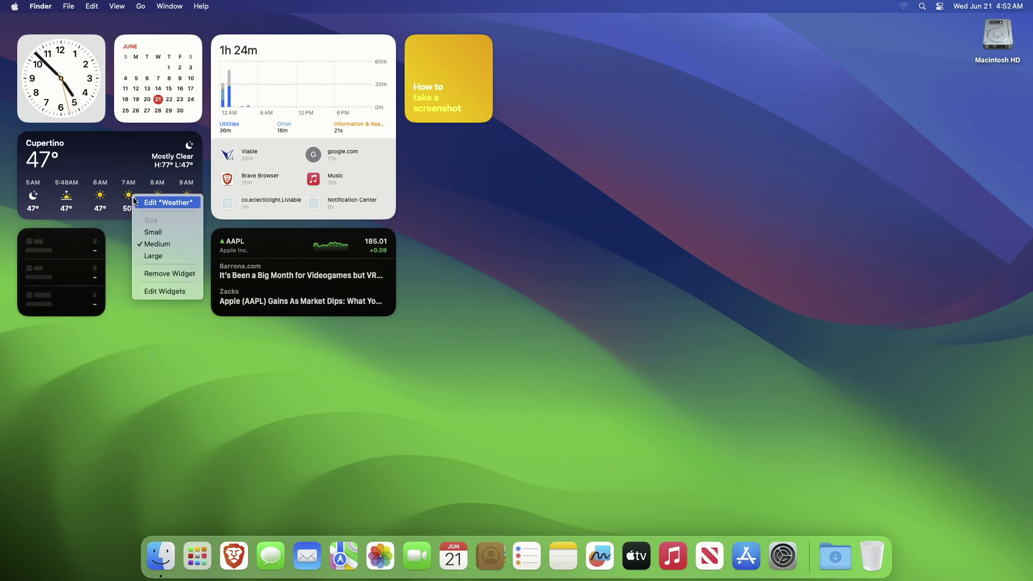
pyautogui.click(155, 256)
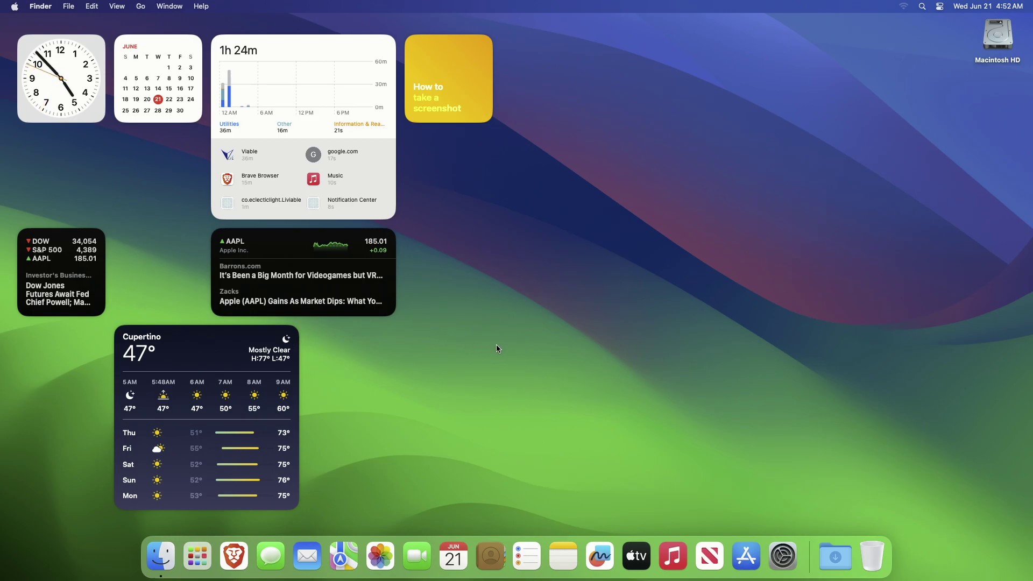
pyautogui.click(783, 556)
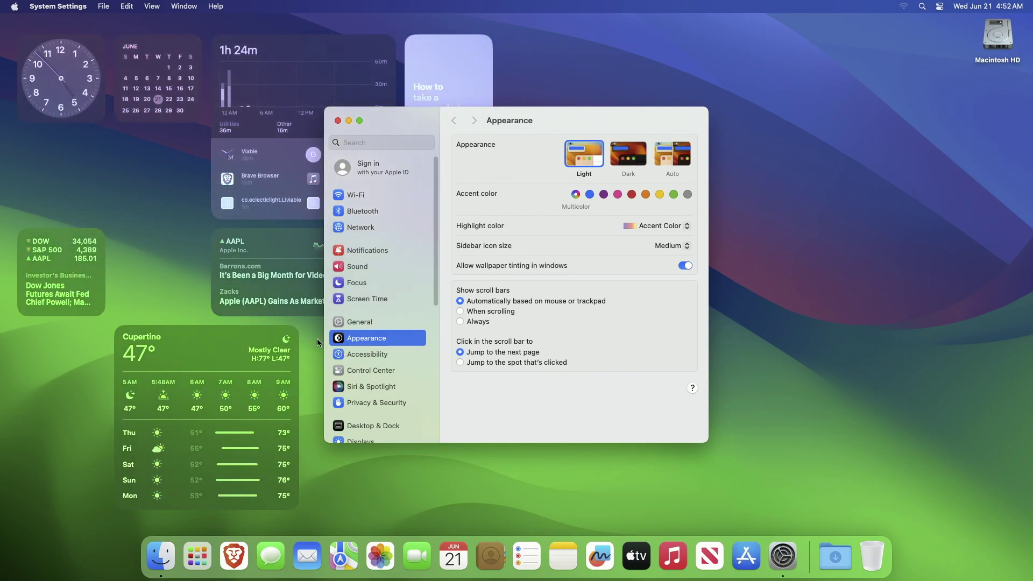
pyautogui.click(267, 285)
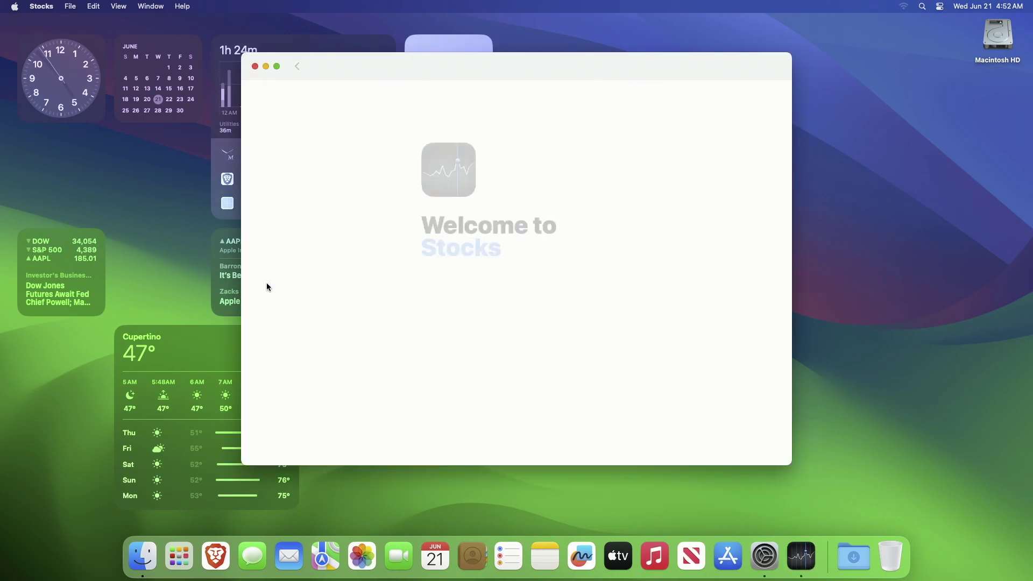
pyautogui.click(255, 66)
pyautogui.click(334, 115)
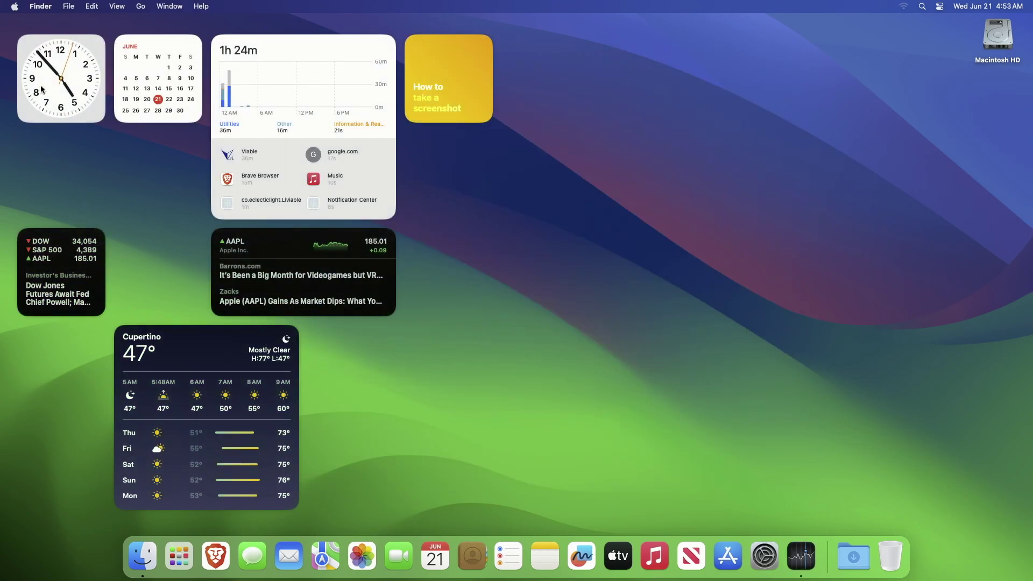
pyautogui.click(42, 89)
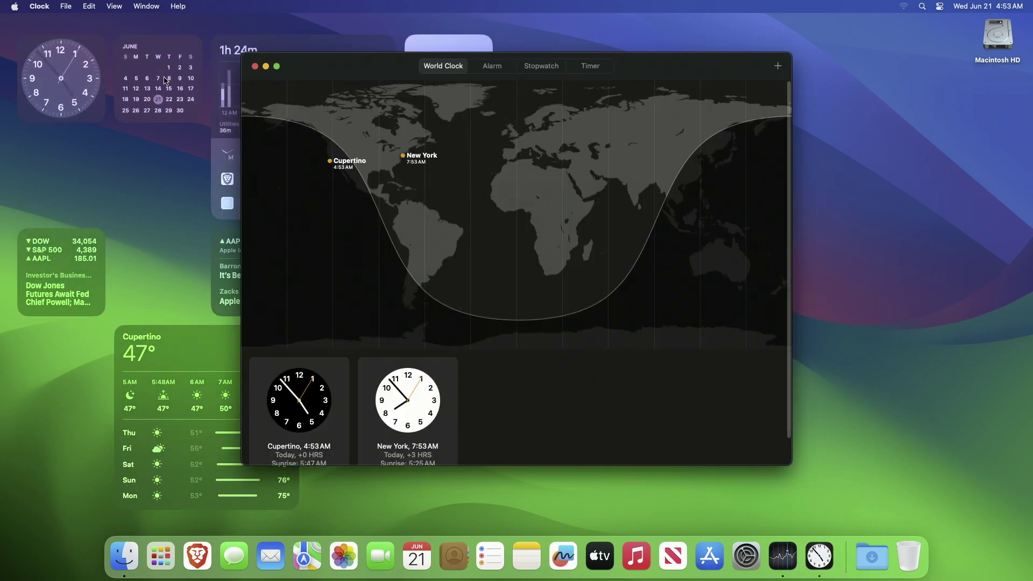
pyautogui.press('super+q')
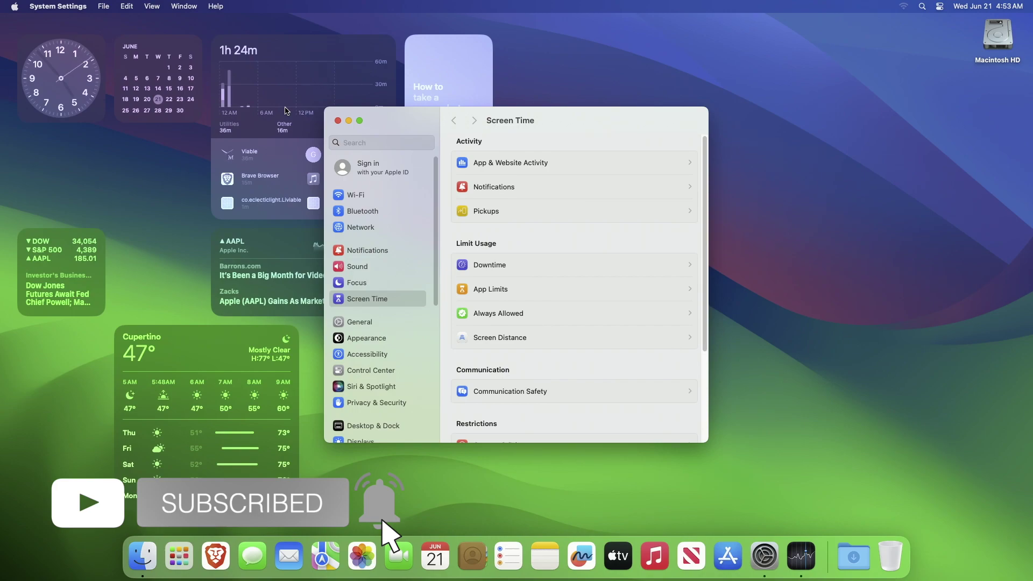
pyautogui.press('super+w')
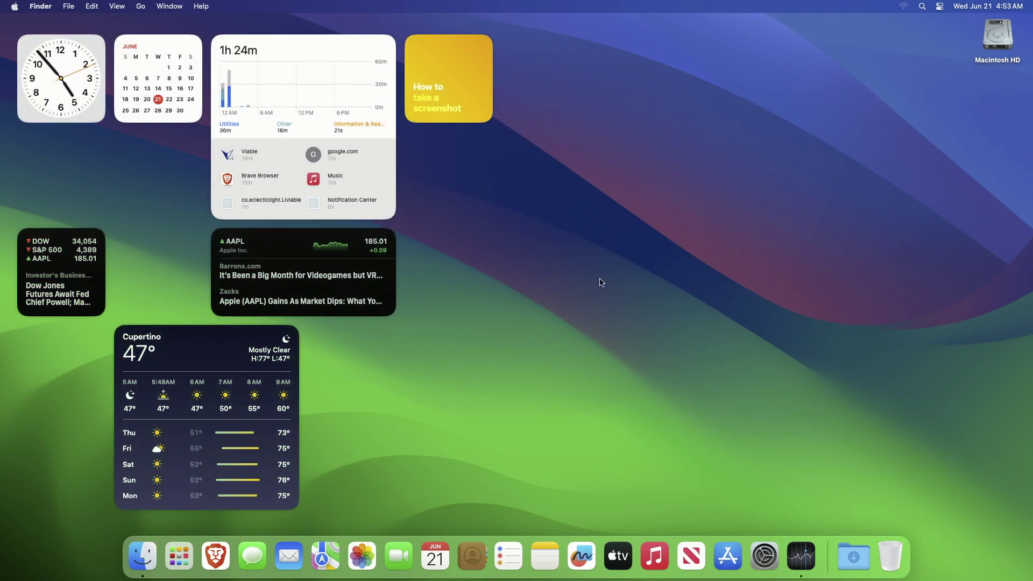